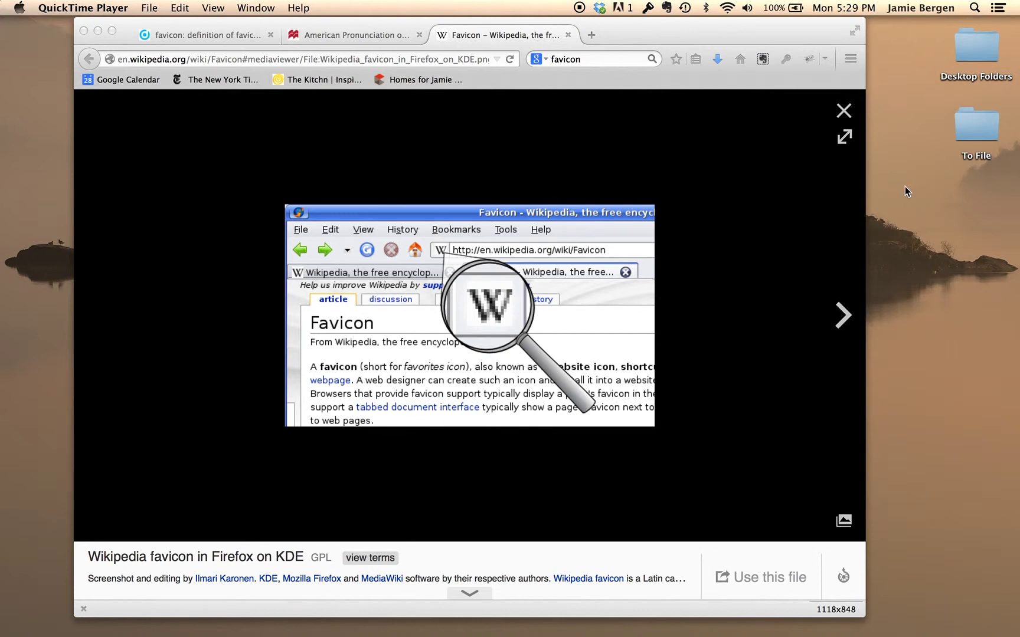
# Step: Switch from the Wikipedia favicon image to the Oxford Dictionaries 'favicon: definition' tab
pyautogui.click(210, 35)
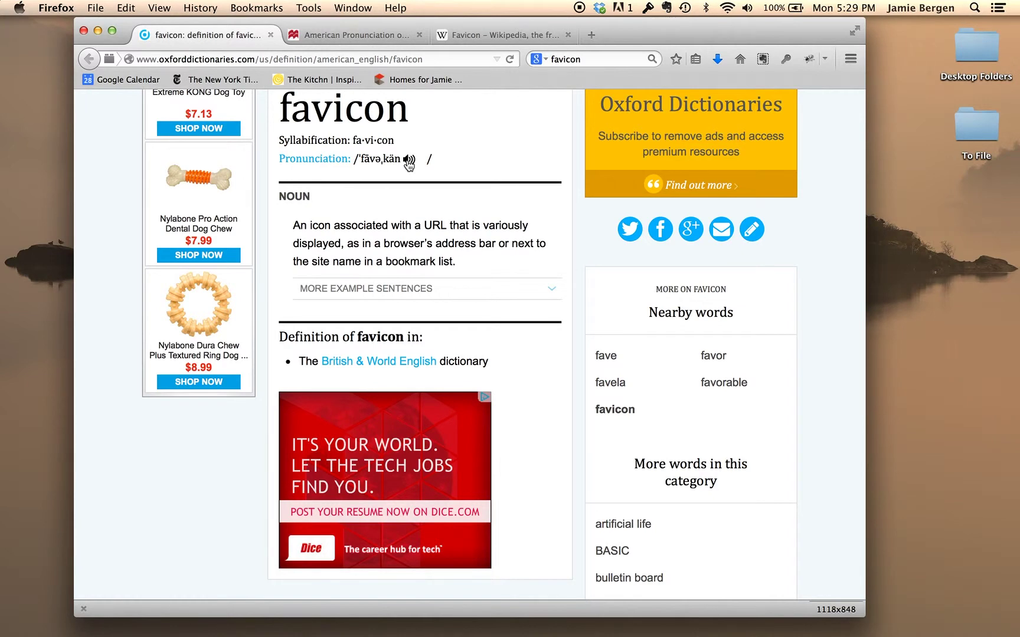
# Step: Play Macmillan's American pronunciation of favicon, then return to the Oxford definition tab
pyautogui.click(350, 37)
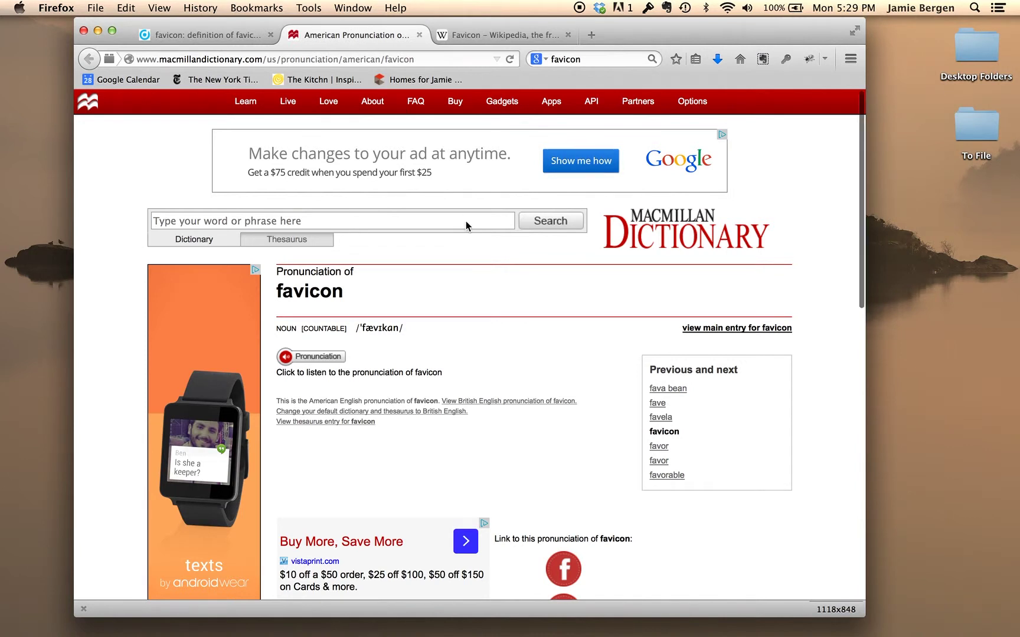
pyautogui.scroll(-2, 465, 220)
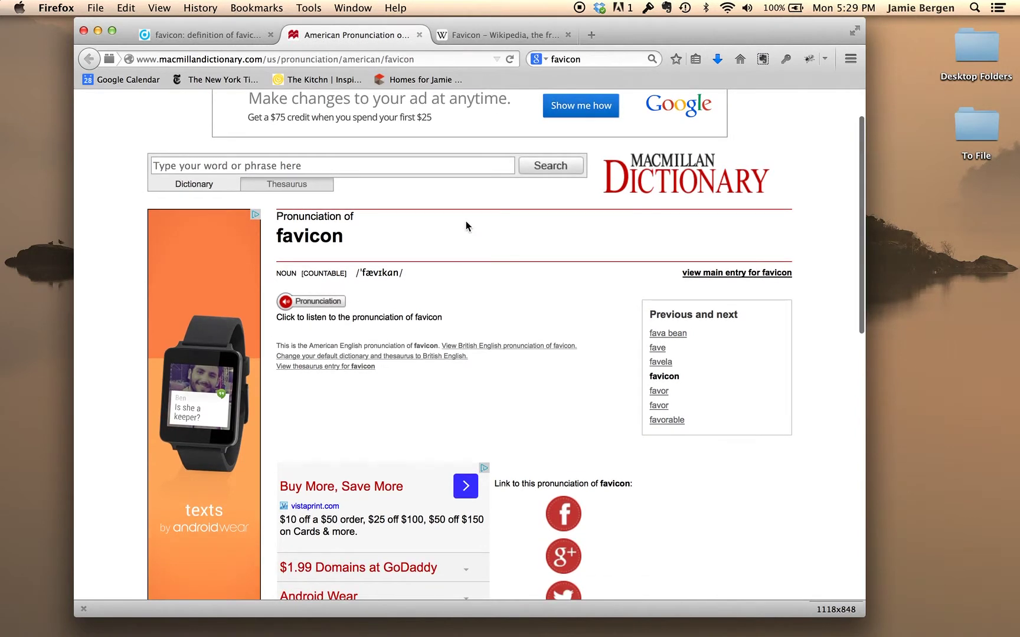
pyautogui.click(323, 304)
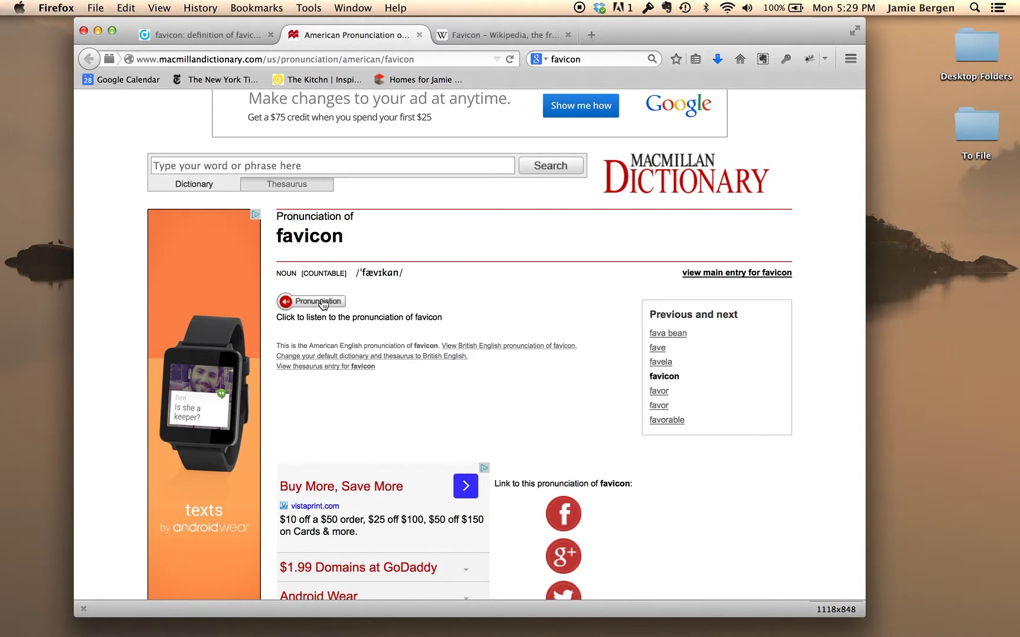
pyautogui.click(209, 36)
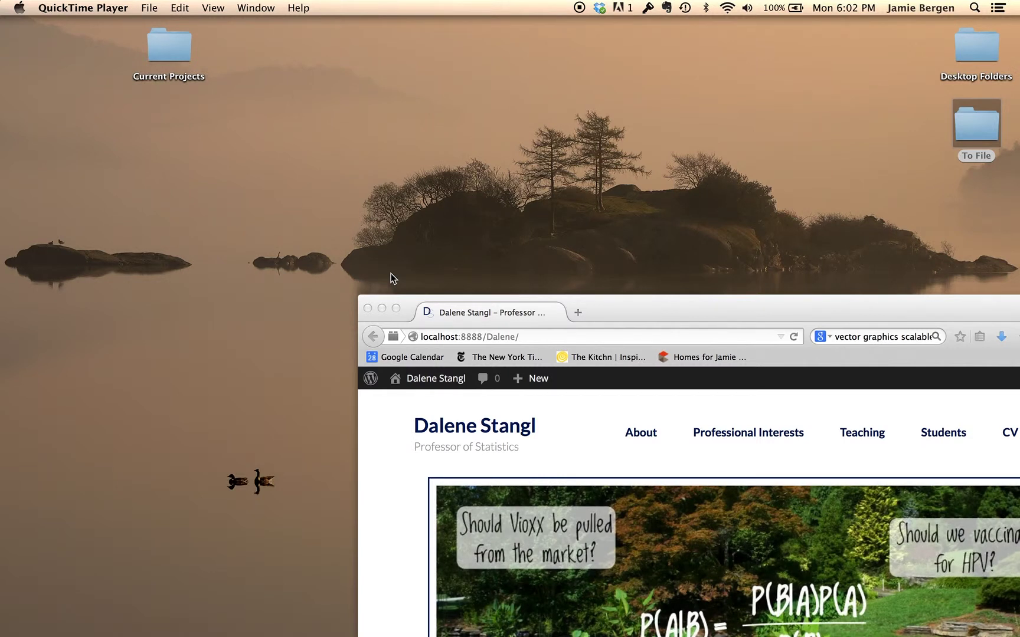
# Step: Minimize the WordPress browser window and launch Inkscape from the Dock
pyautogui.click(382, 308)
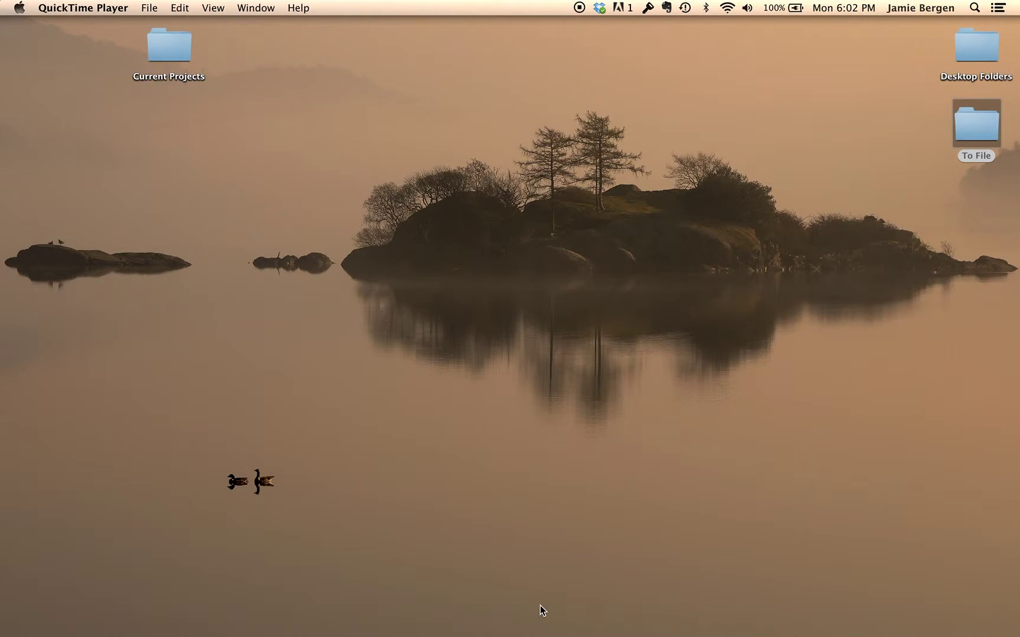
pyautogui.moveTo(773, 625)
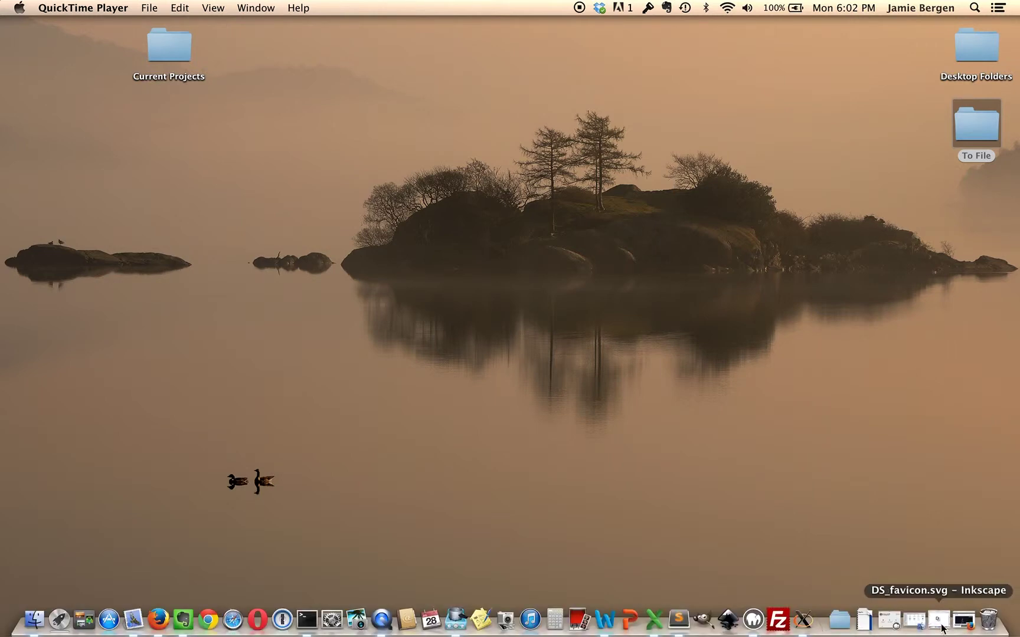
pyautogui.click(732, 620)
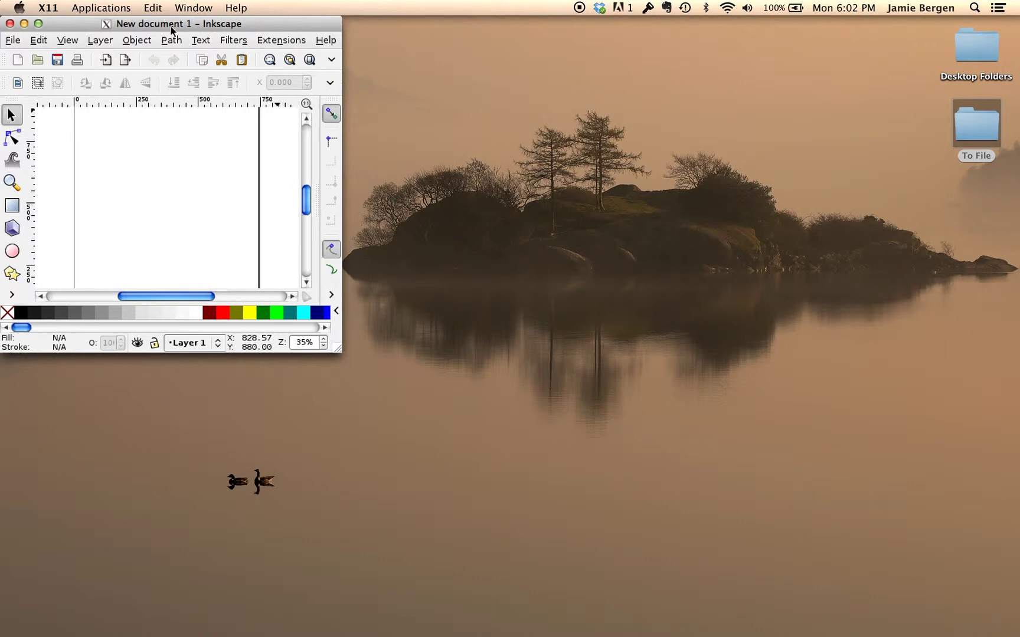
# Step: Enlarge the Inkscape window and set the document page to 16 × 16 px
pyautogui.moveTo(172, 30); pyautogui.dragTo(370, 75)
pyautogui.moveTo(537, 393); pyautogui.dragTo(762, 521)
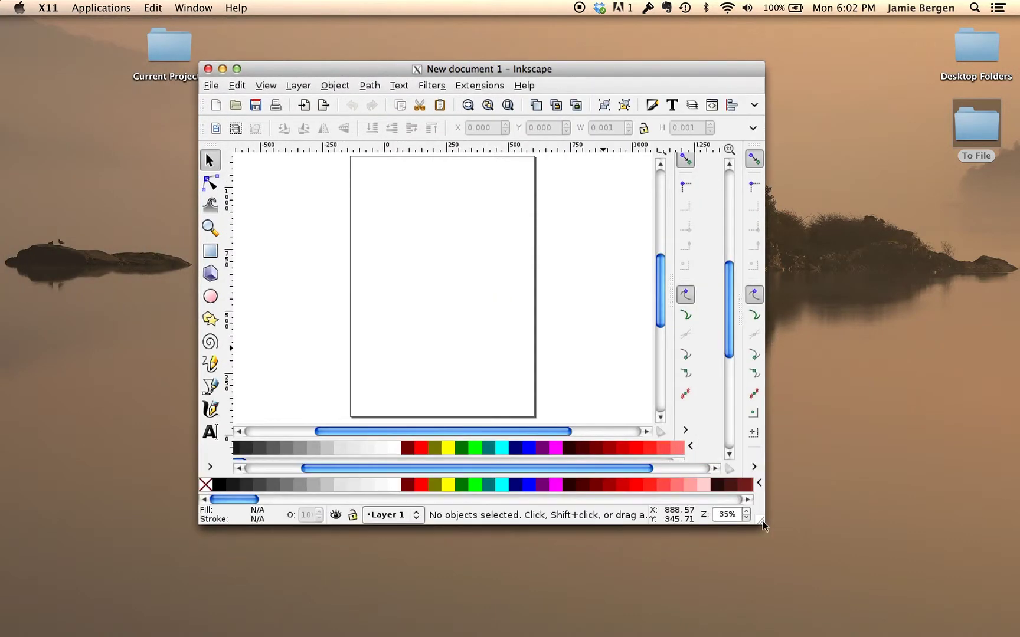
pyautogui.click(209, 87)
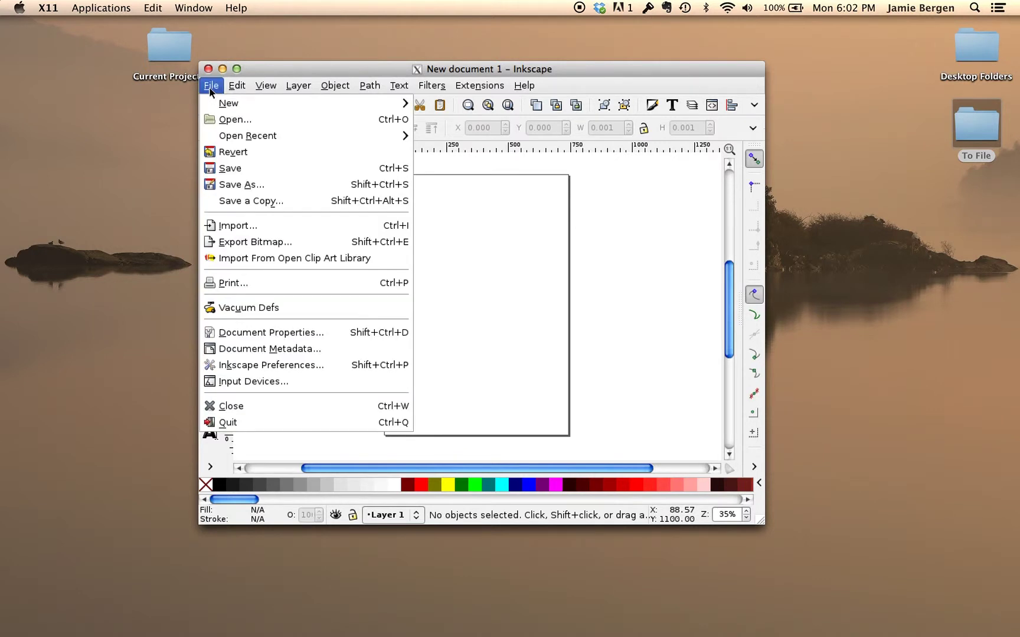
pyautogui.click(233, 334)
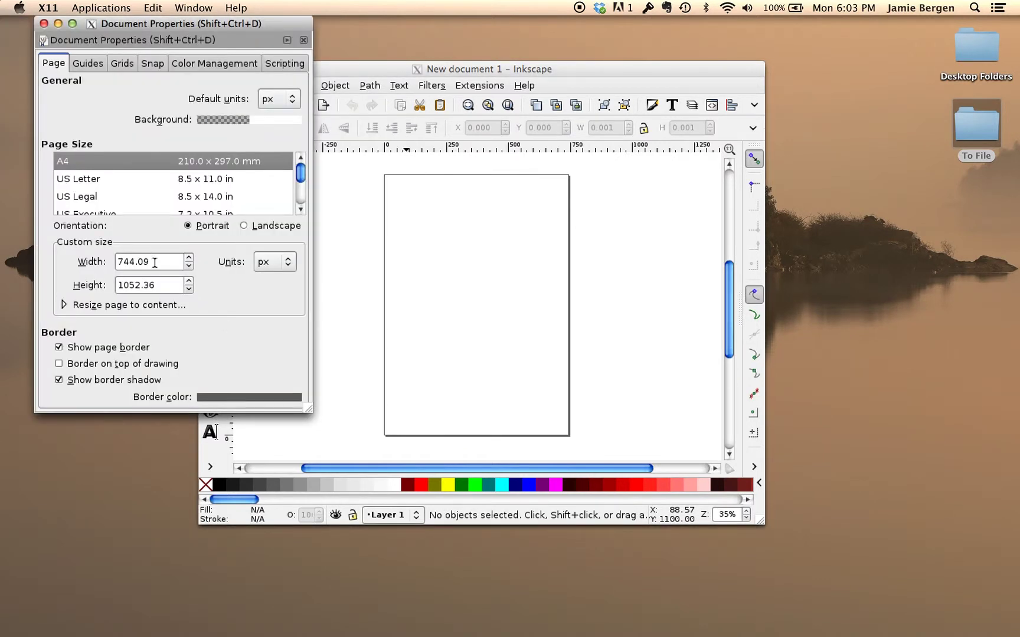
pyautogui.moveTo(155, 263); pyautogui.dragTo(108, 262)
pyautogui.write('16')
pyautogui.press('Tab')
pyautogui.click(168, 291)
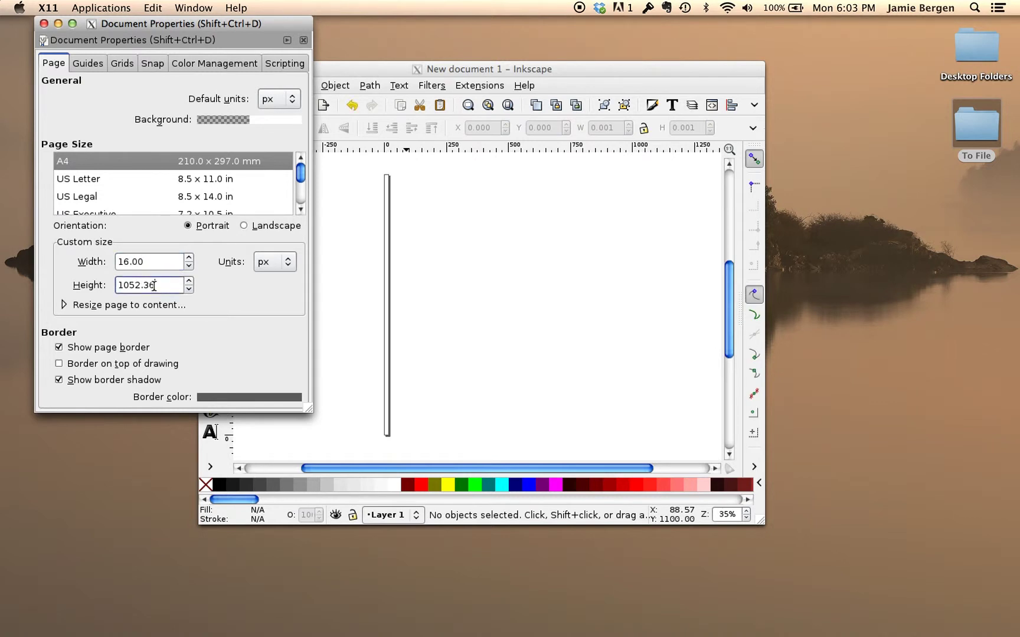
pyautogui.moveTo(154, 287); pyautogui.dragTo(104, 293)
pyautogui.write('16')
pyautogui.click(147, 260)
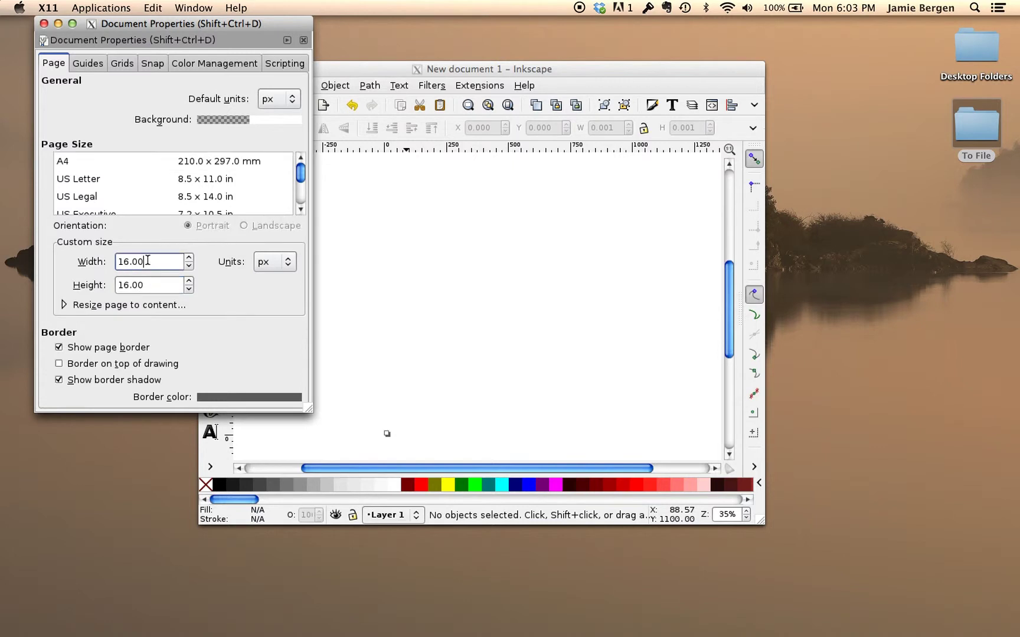
pyautogui.click(44, 23)
# Step: Zoom in on the tiny 16 px page, then close the document
pyautogui.hscroll(-2, 320, 320)
pyautogui.scroll(-3, 320, 320)
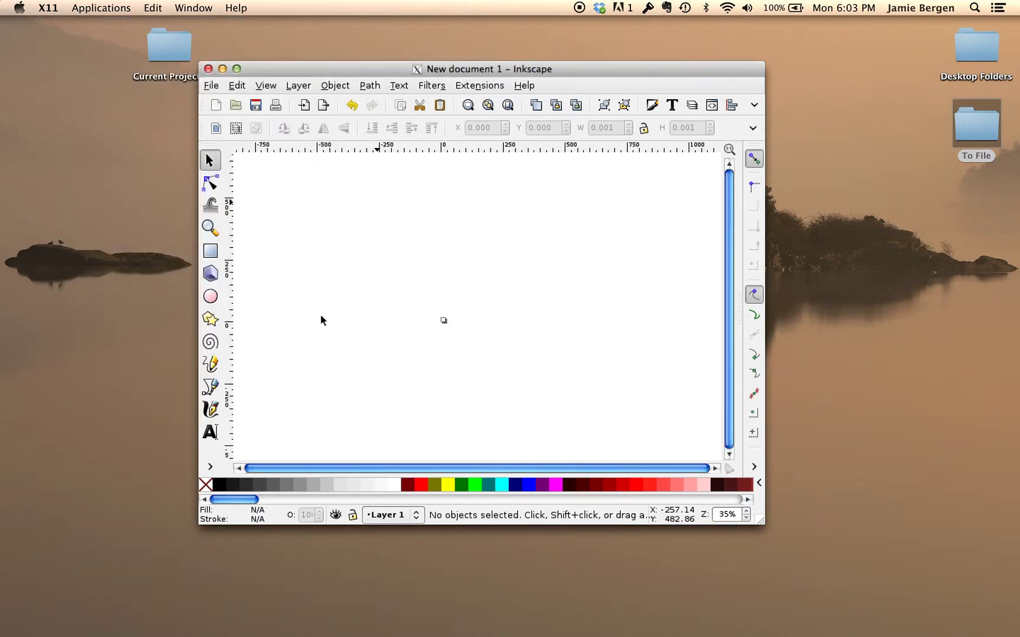
pyautogui.press('+')
pyautogui.press('+')
pyautogui.press('+')
pyautogui.press('+')
pyautogui.press('+')
pyautogui.press('+')
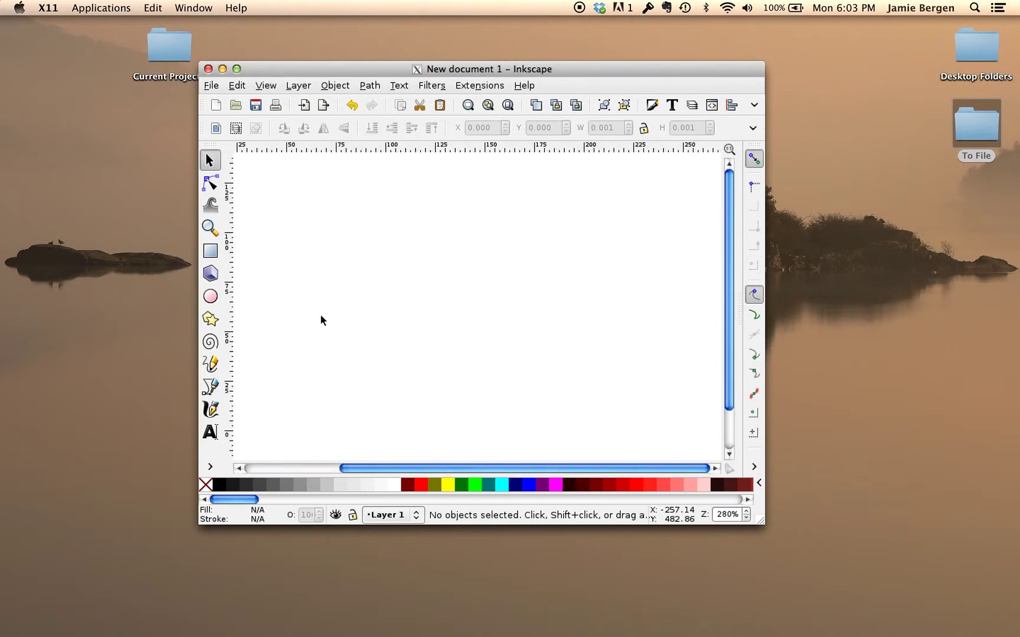
pyautogui.hscroll(-5, 496, 359)
pyautogui.scroll(-5, 496, 359)
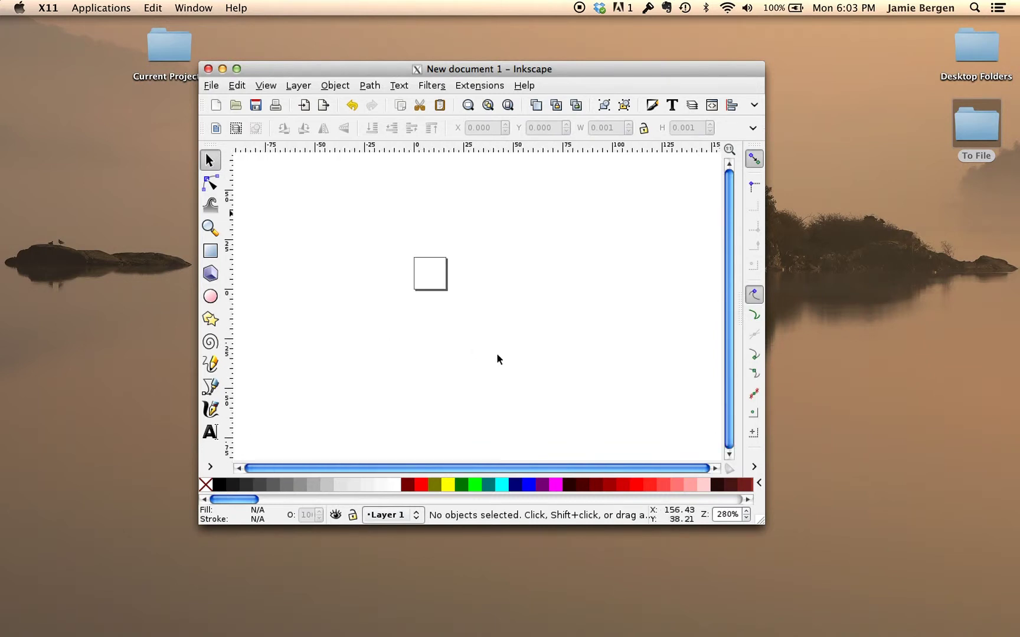
pyautogui.press('+')
pyautogui.hscroll(-4, 497, 355)
pyautogui.scroll(1, 497, 356)
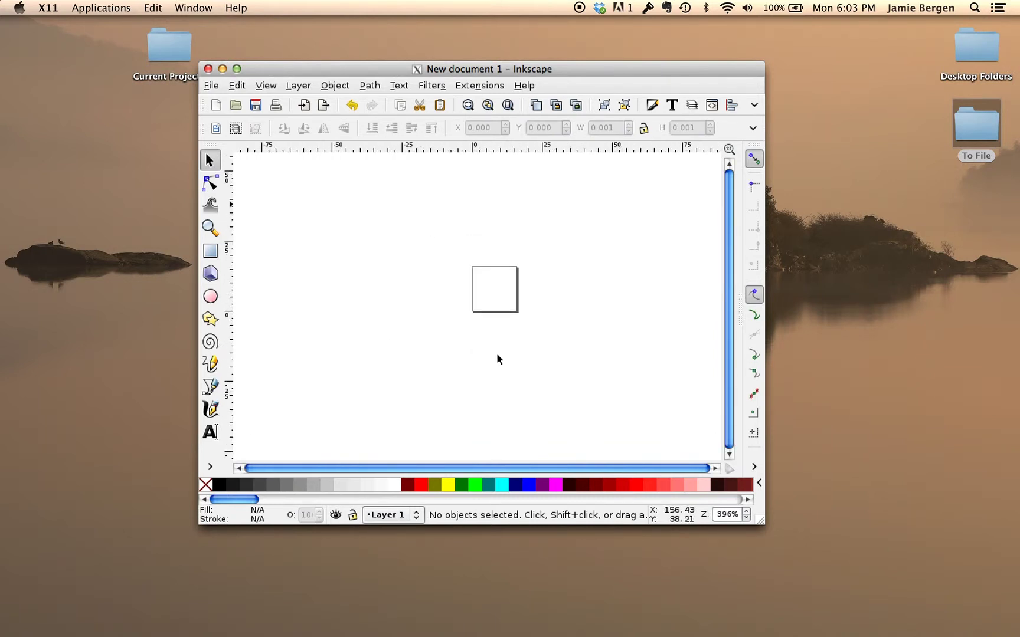
pyautogui.click(207, 69)
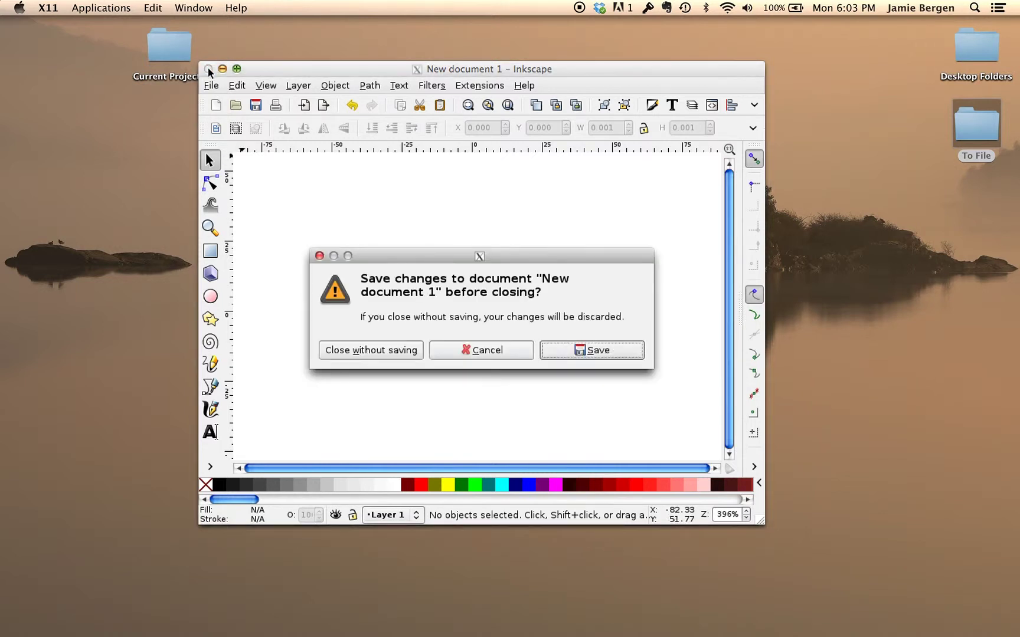
# Step: Discard the blank document unsaved, then restore and reposition the DS_favicon.svg window
pyautogui.click(388, 350)
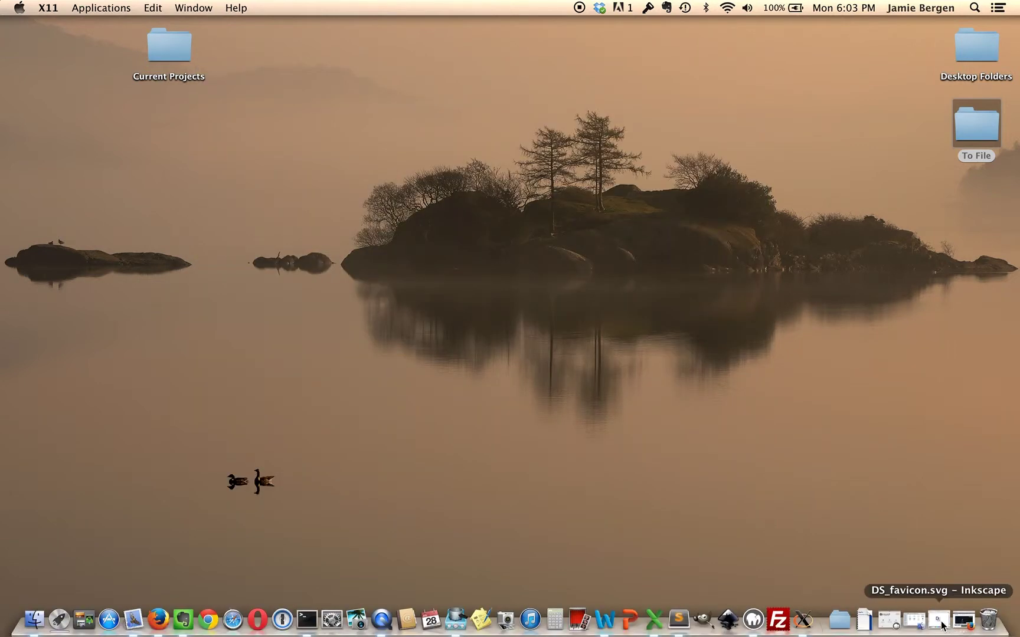
pyautogui.click(940, 621)
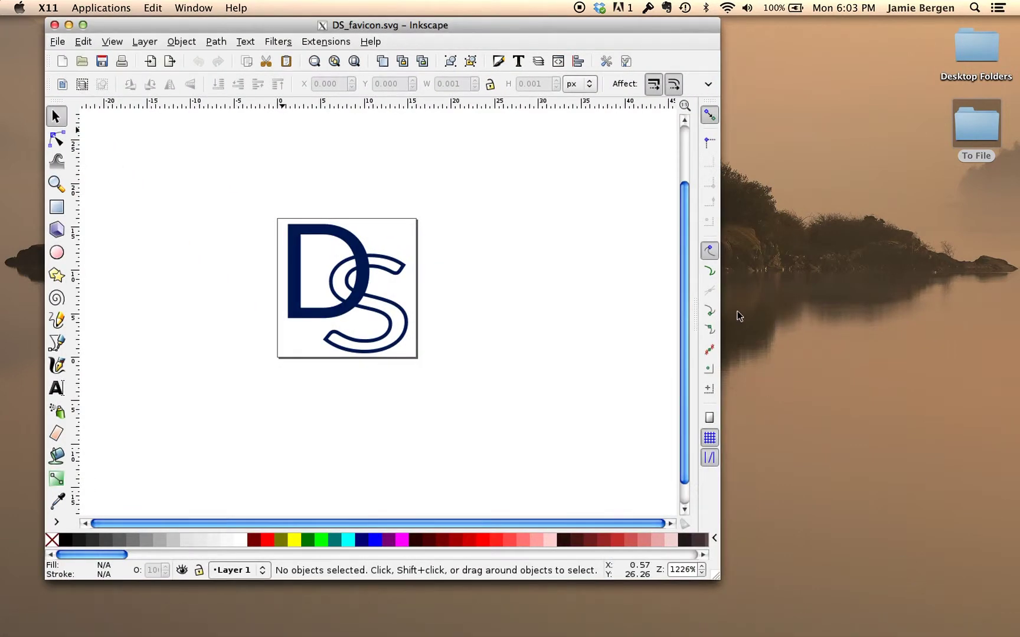
pyautogui.moveTo(515, 30); pyautogui.dragTo(572, 40)
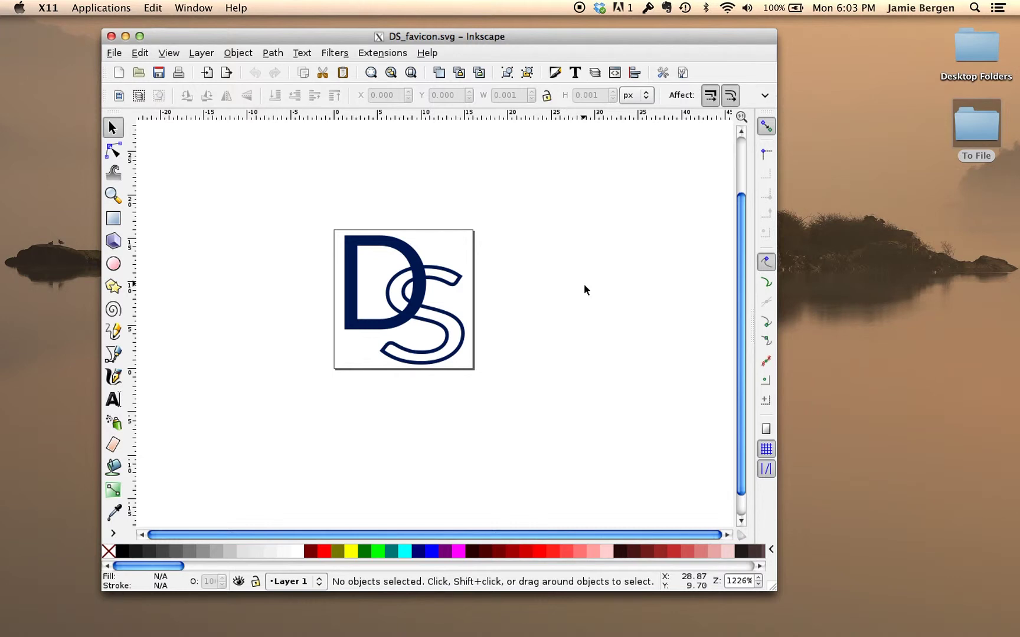
pyautogui.moveTo(553, 36); pyautogui.dragTo(529, 35)
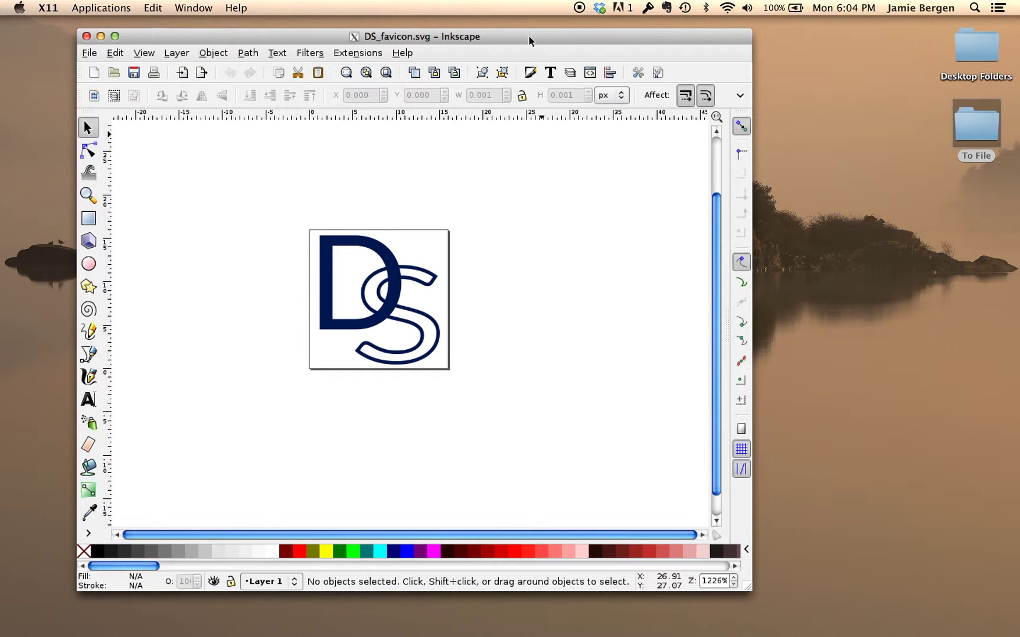
# Step: Export the whole page as a 16 px PNG named DS_favicon16.png
pyautogui.click(89, 53)
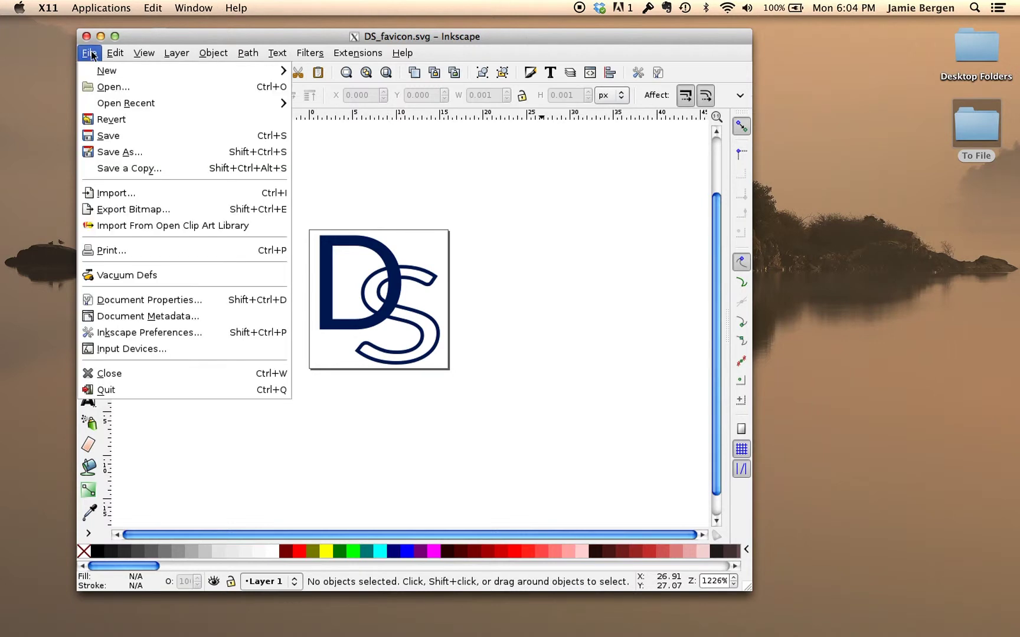
pyautogui.click(111, 209)
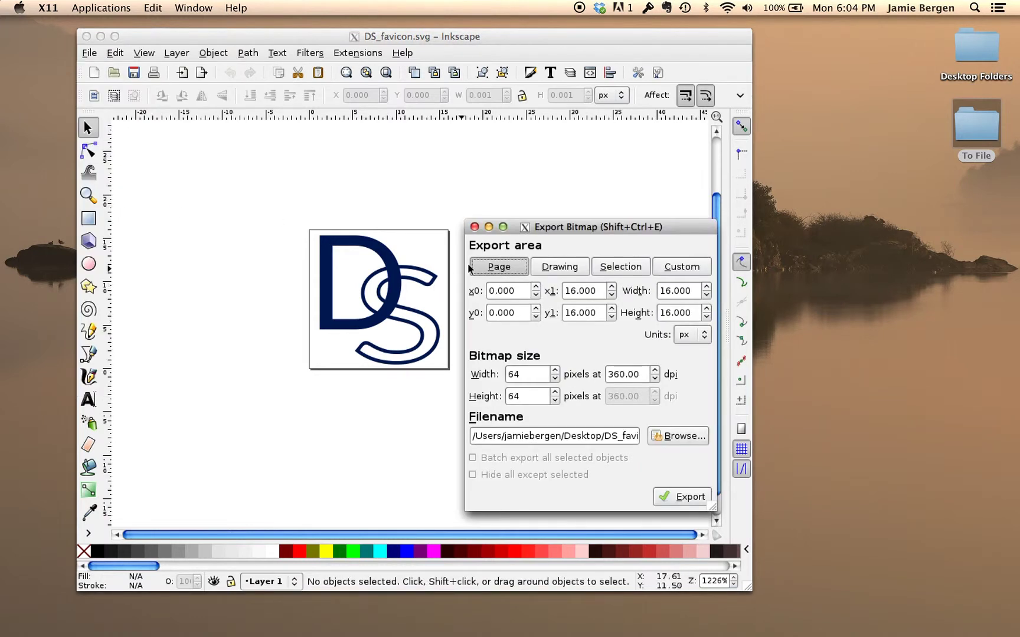
pyautogui.click(494, 272)
pyautogui.doubleClick(537, 374)
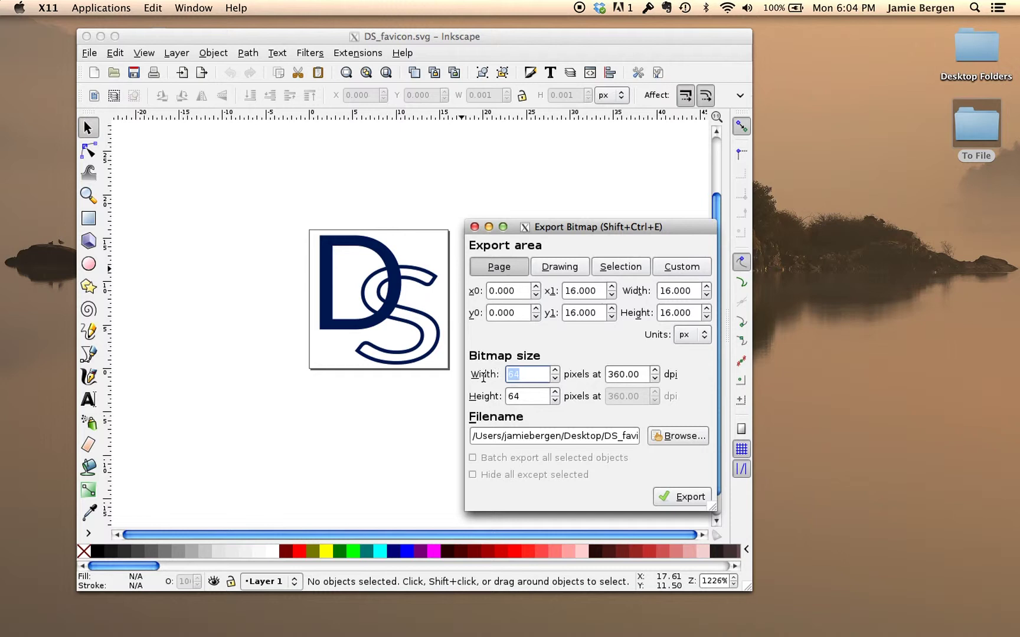
pyautogui.write('16')
pyautogui.doubleClick(517, 396)
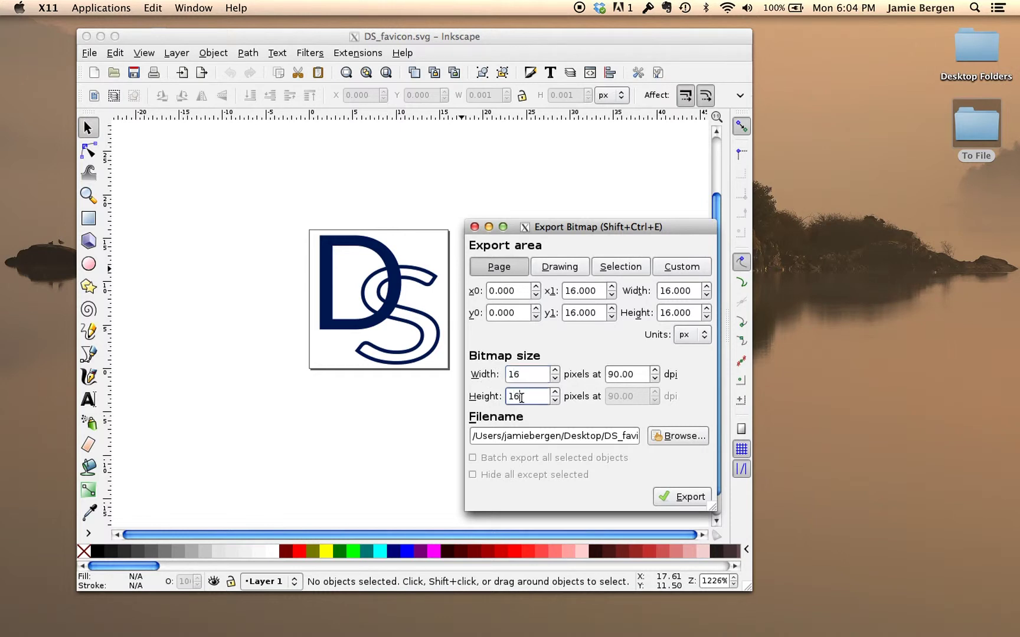
pyautogui.click(625, 435)
pyautogui.press('Right')
pyautogui.press('Right')
pyautogui.press('Right')
pyautogui.press('Right')
pyautogui.press('Right')
pyautogui.press('Right')
pyautogui.press('Right')
pyautogui.press('Right')
pyautogui.press('Right')
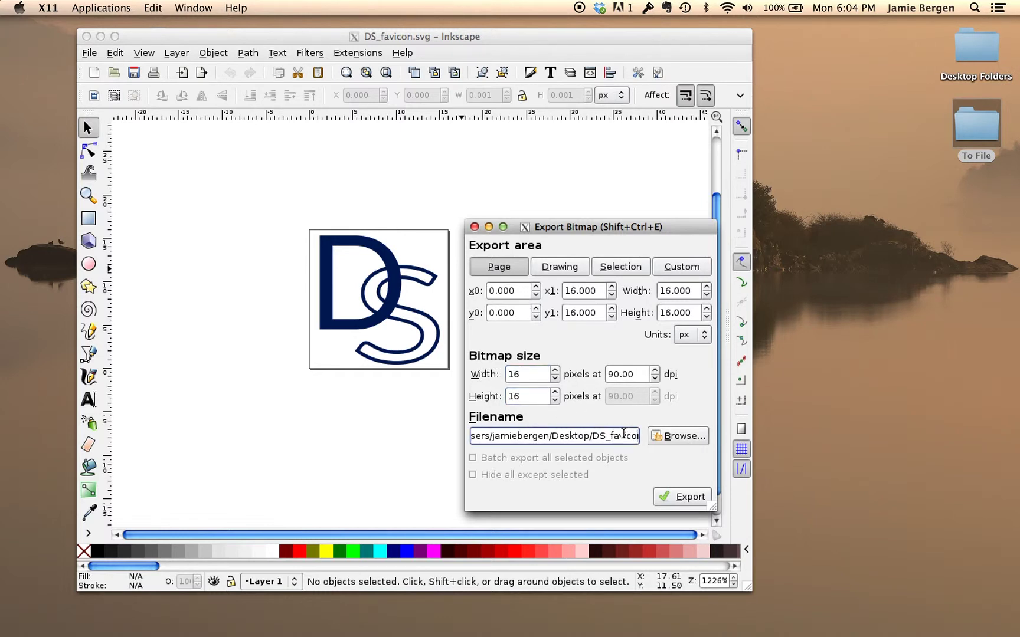
pyautogui.press('Right')
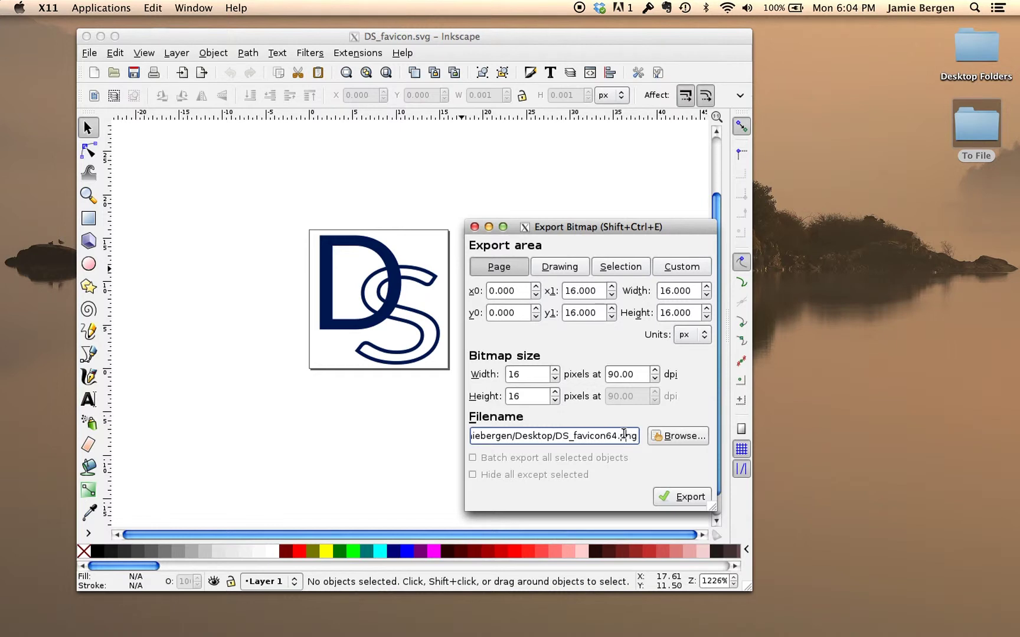
pyautogui.press('BackSpace')
pyautogui.press('BackSpace')
pyautogui.write('16')
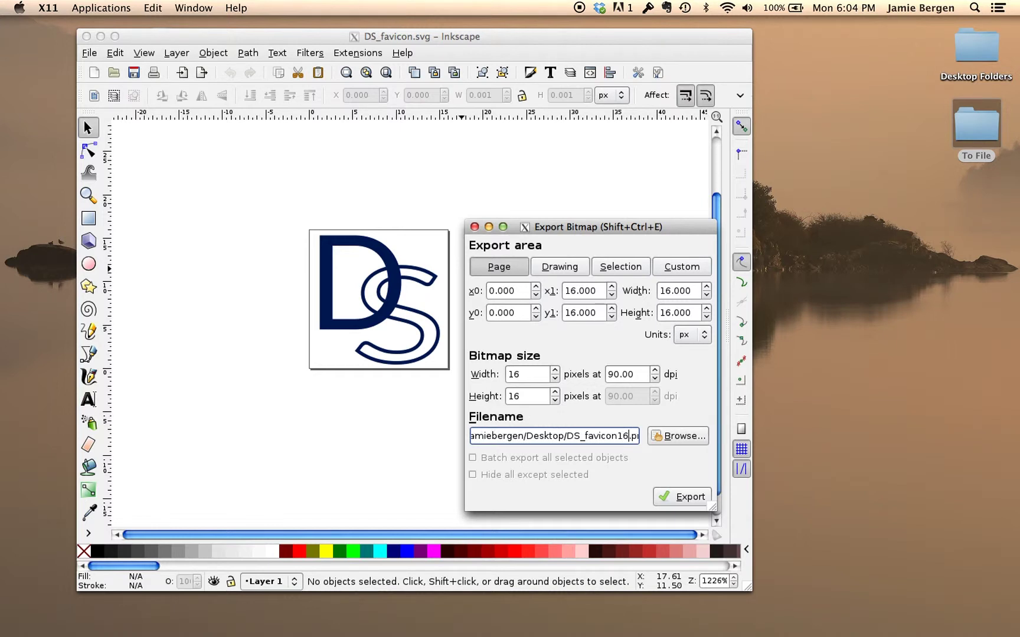
pyautogui.click(682, 496)
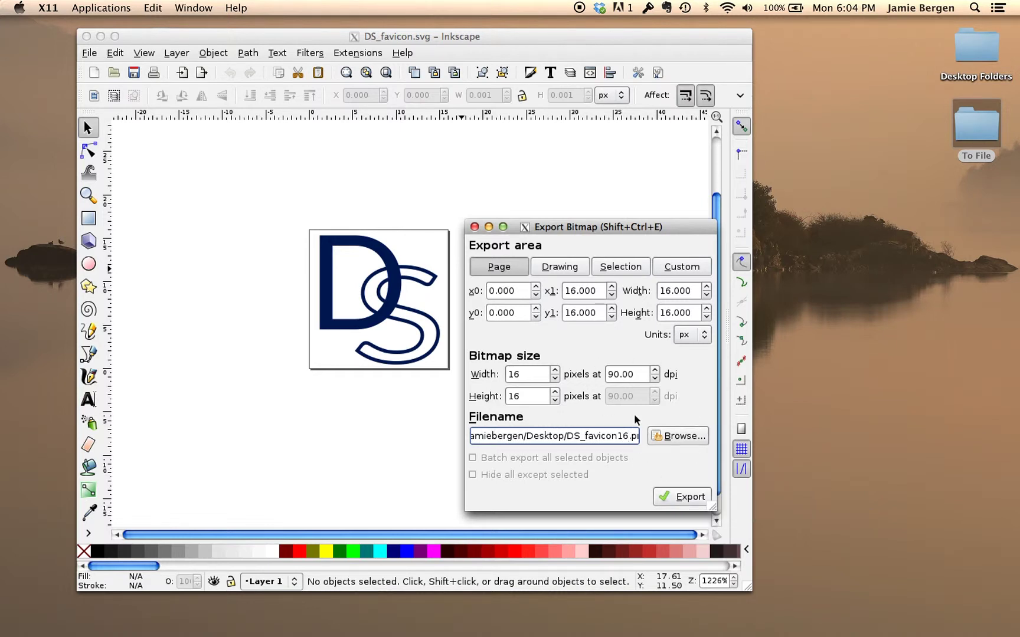
pyautogui.click(684, 497)
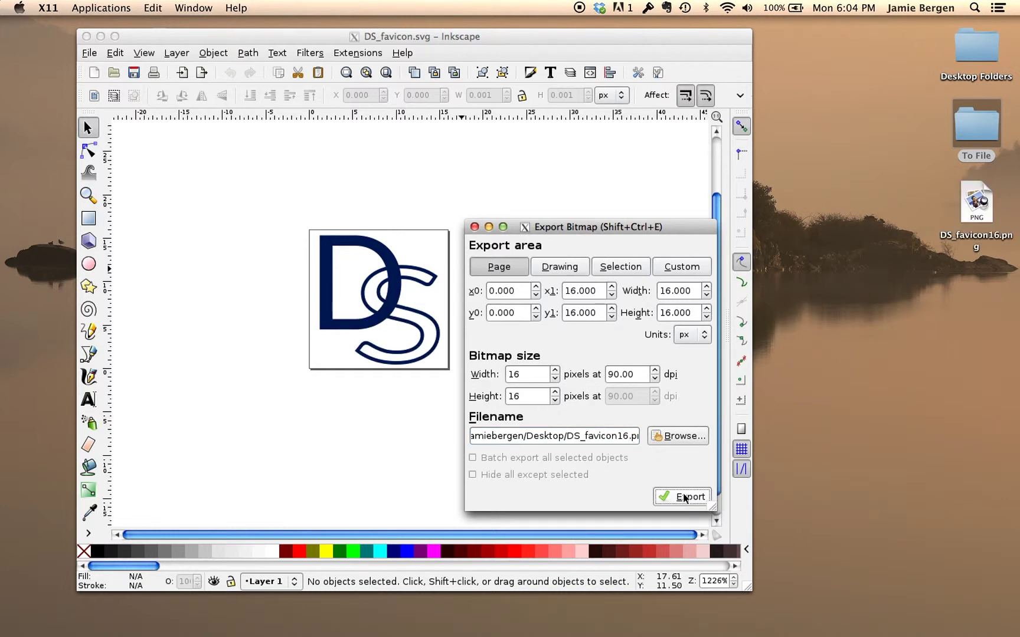
# Step: Export a 24 px version as DS_favicon24.png
pyautogui.doubleClick(526, 377)
pyautogui.write('24')
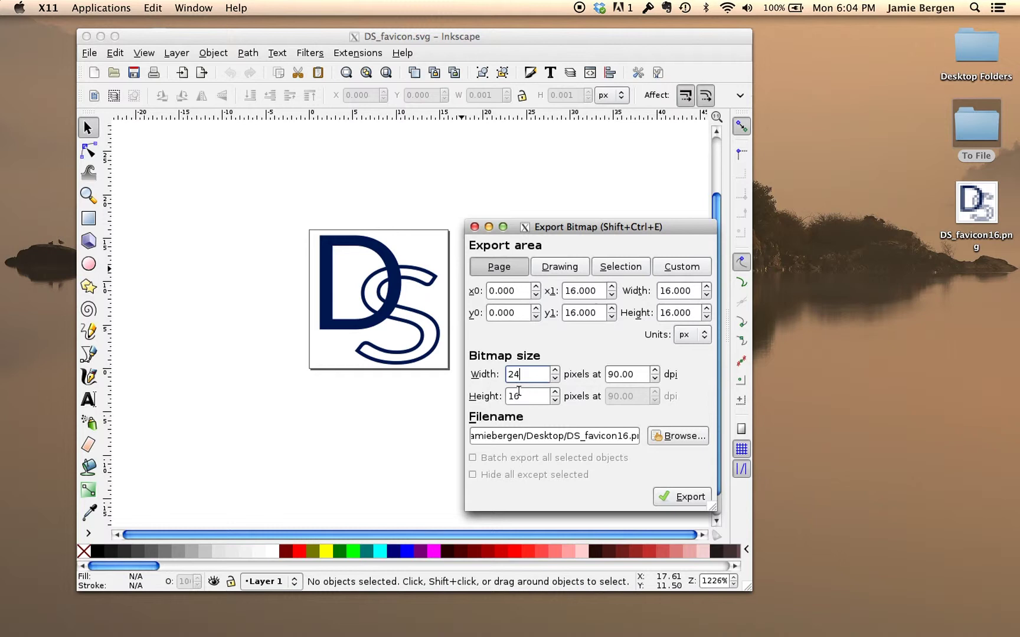
pyautogui.press('Tab')
pyautogui.click(624, 435)
pyautogui.press('BackSpace')
pyautogui.press('BackSpace')
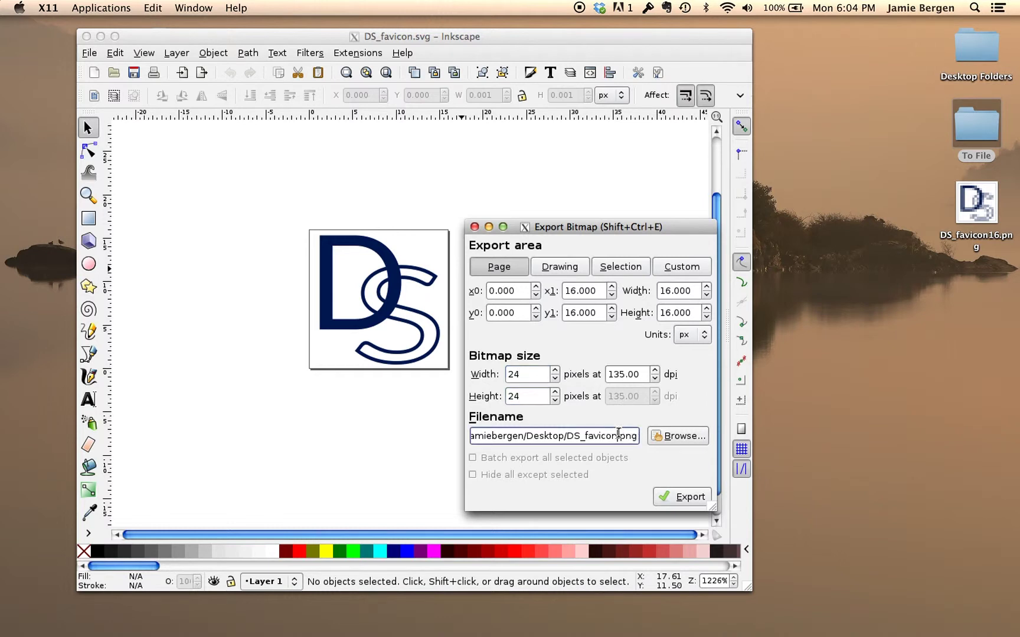
pyautogui.write('24')
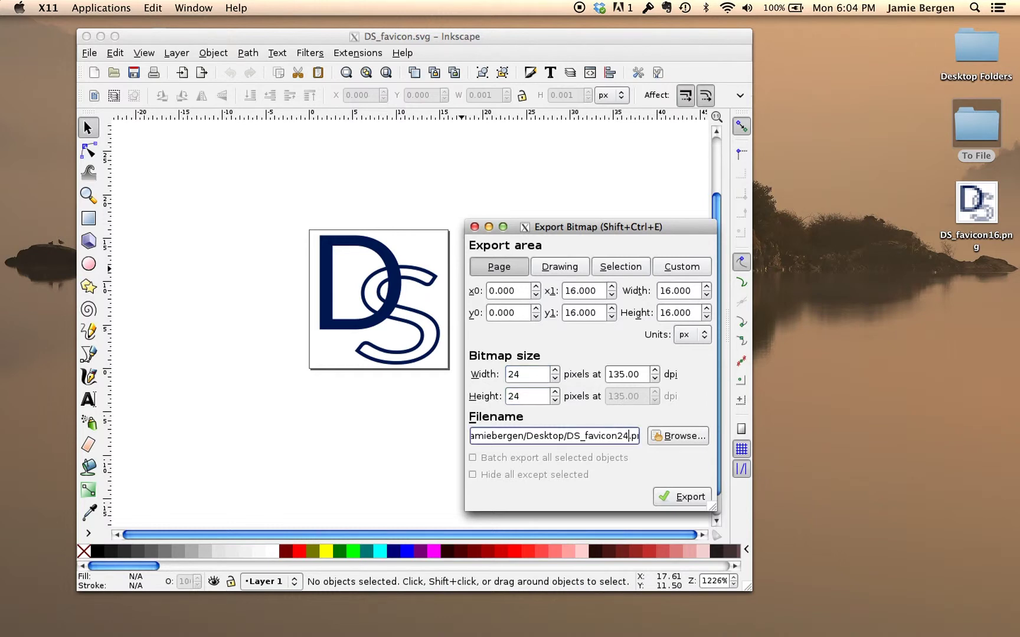
pyautogui.click(686, 500)
# Step: Export a 32 px version as DS_favicon32.png
pyautogui.doubleClick(526, 374)
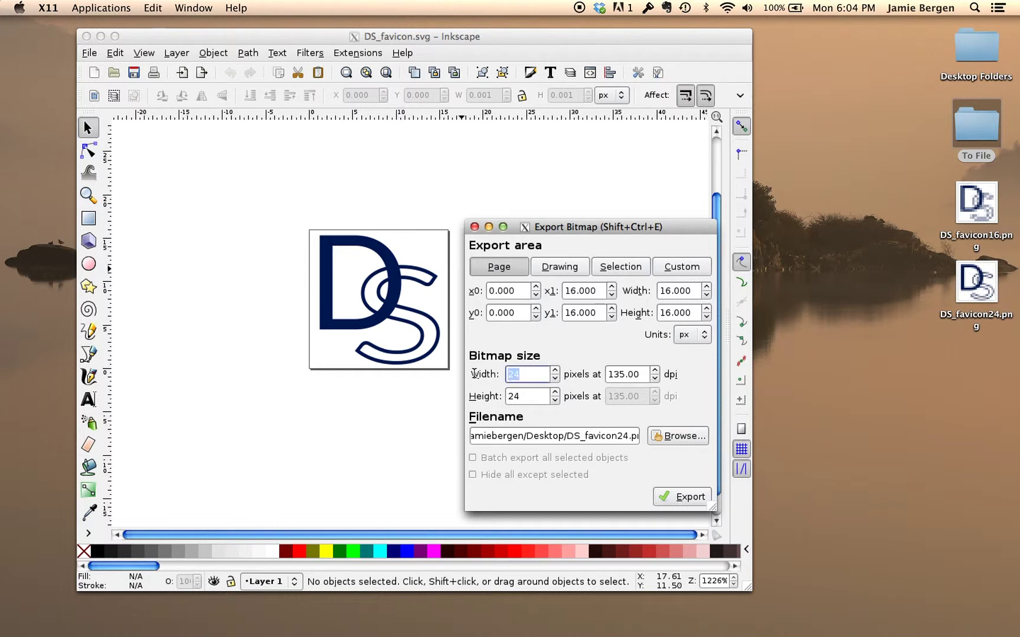
pyautogui.write('32')
pyautogui.click(521, 394)
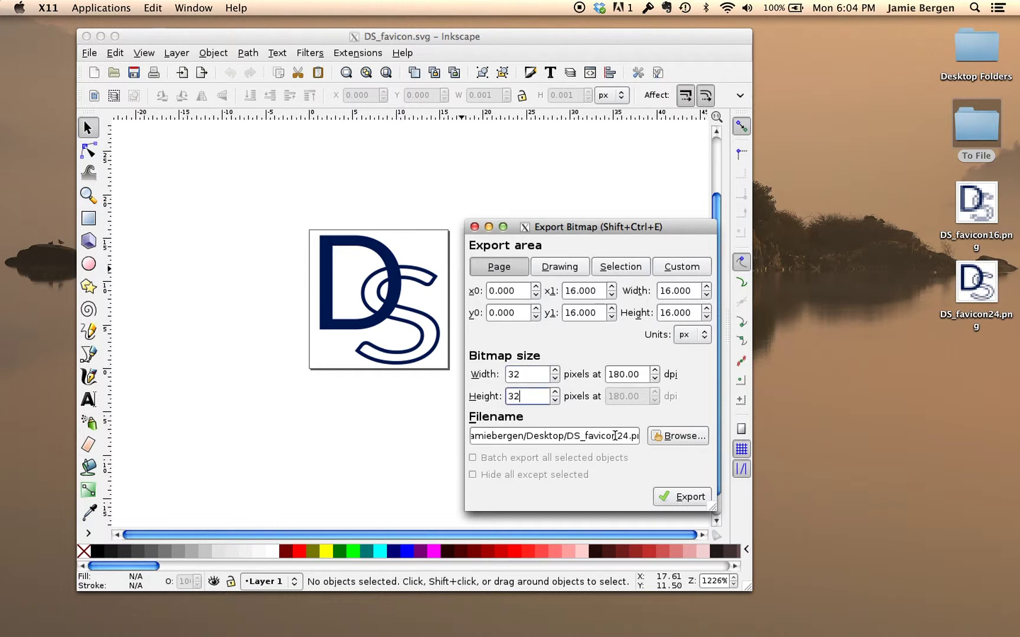
pyautogui.click(615, 436)
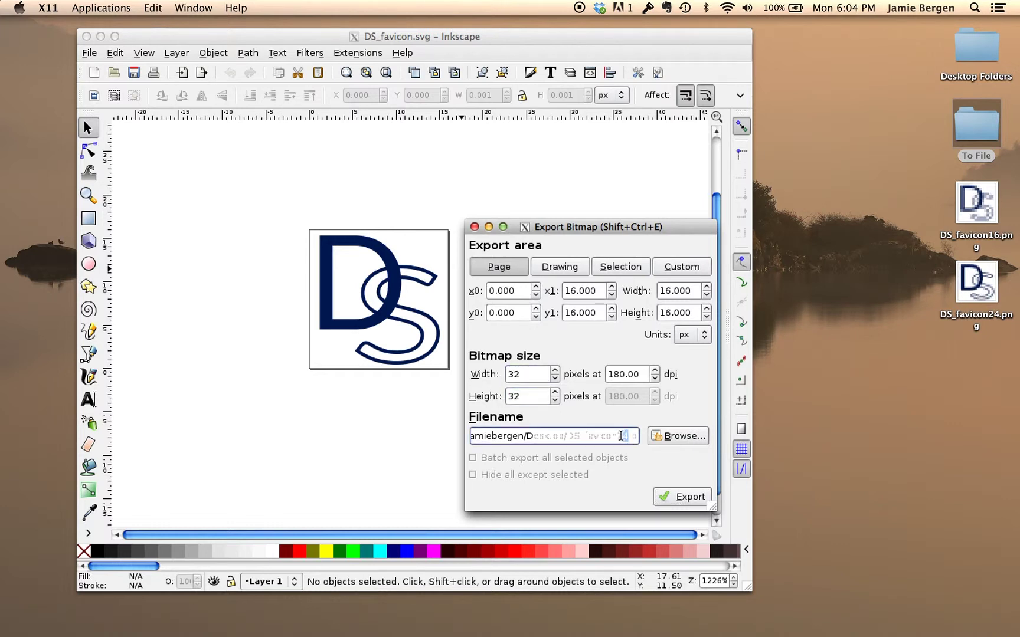
pyautogui.write('32')
pyautogui.click(674, 497)
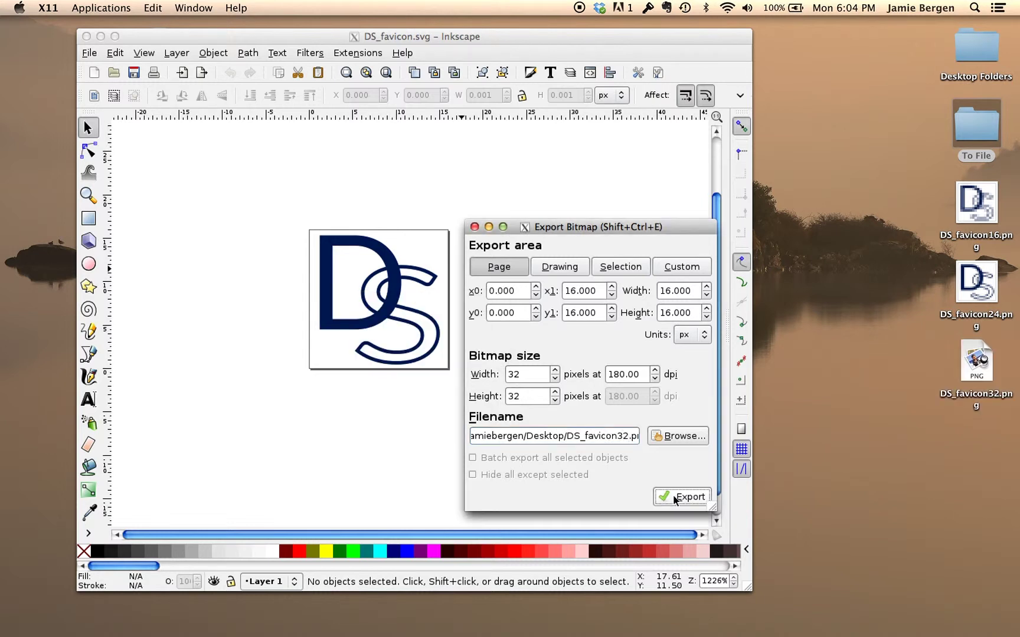
# Step: Export a 64 px version as DS_favicon64.png
pyautogui.moveTo(525, 375); pyautogui.dragTo(489, 379)
pyautogui.write('6')
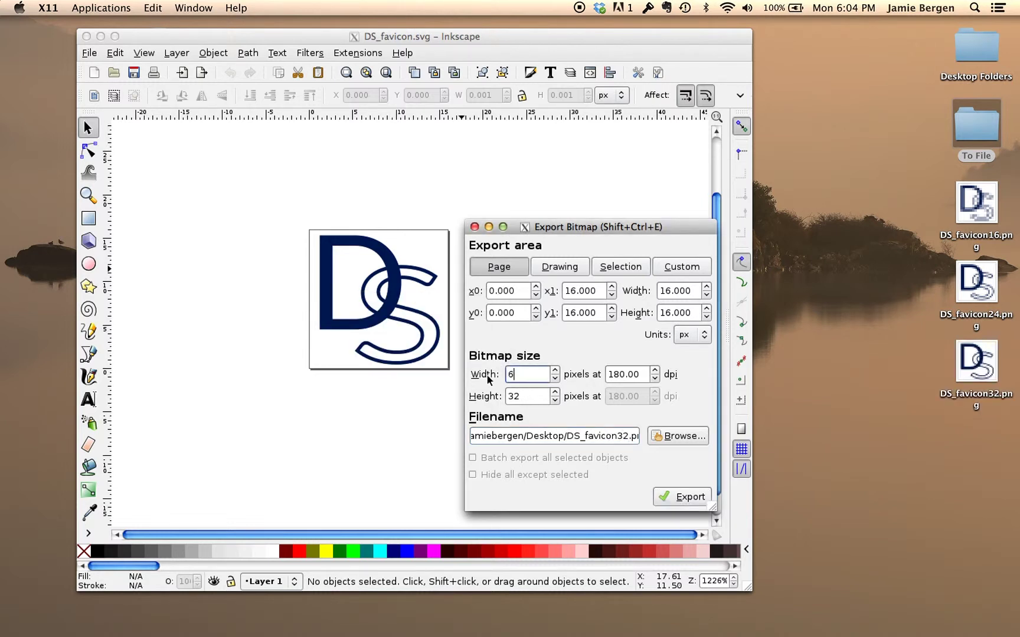
pyautogui.write('4')
pyautogui.click(516, 391)
pyautogui.click(624, 438)
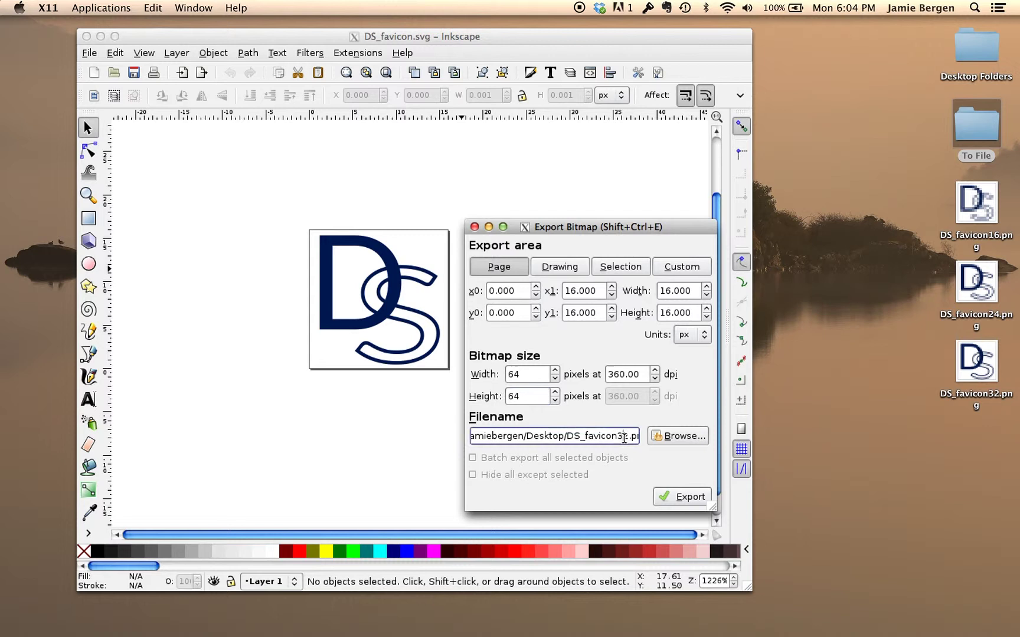
pyautogui.press('BackSpace')
pyautogui.press('BackSpace')
pyautogui.write('4')
pyautogui.press('BackSpace')
pyautogui.write('64')
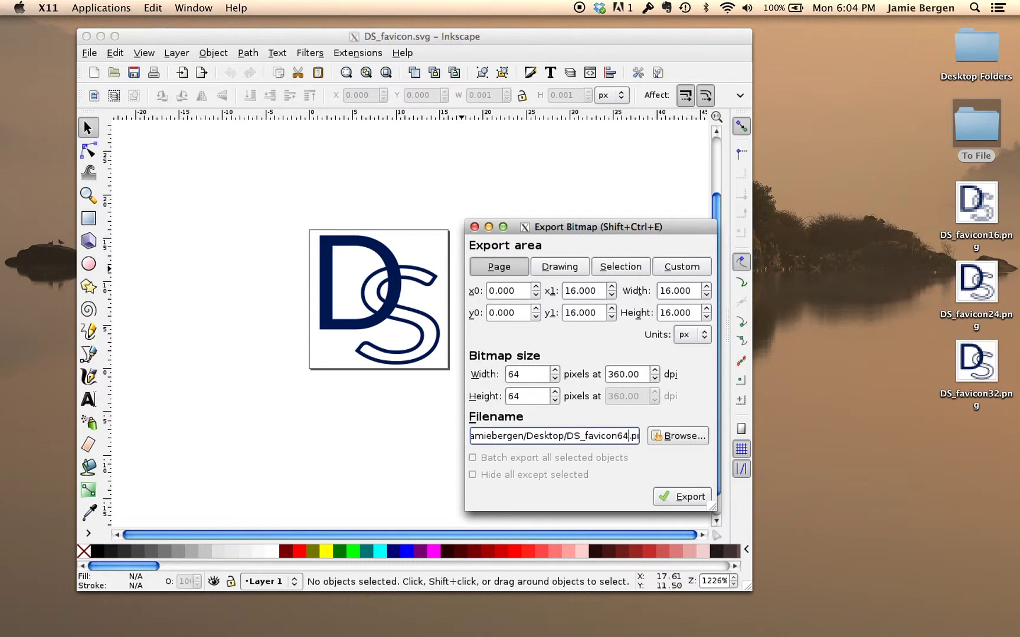
pyautogui.click(679, 497)
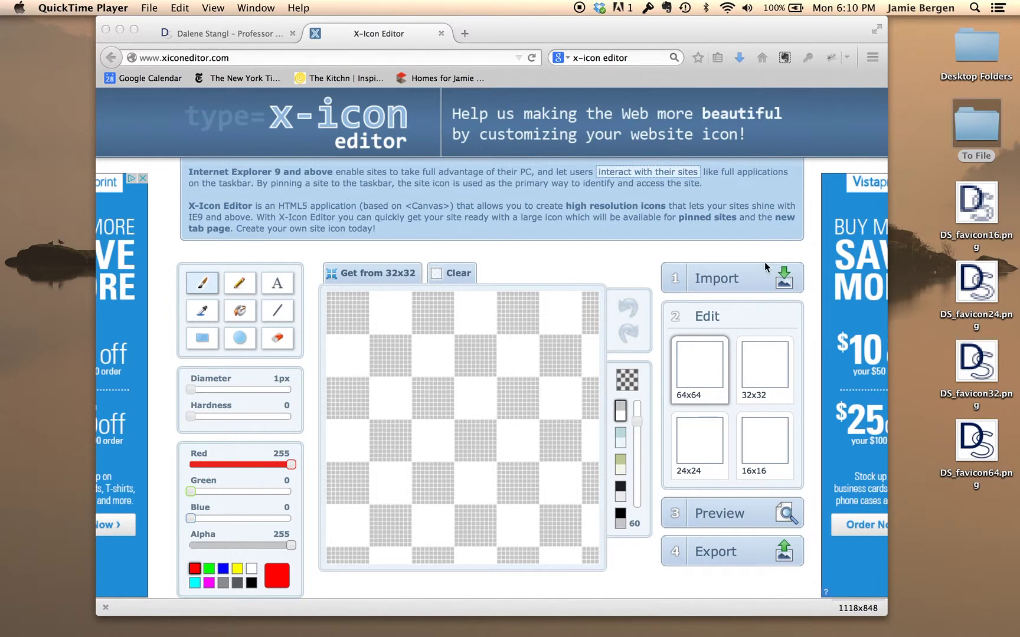
# Step: Upload DS_favicon16.png for import, unticking the 64x64, 32x32 and 24x24 sizes
pyautogui.click(732, 279)
pyautogui.click(732, 279)
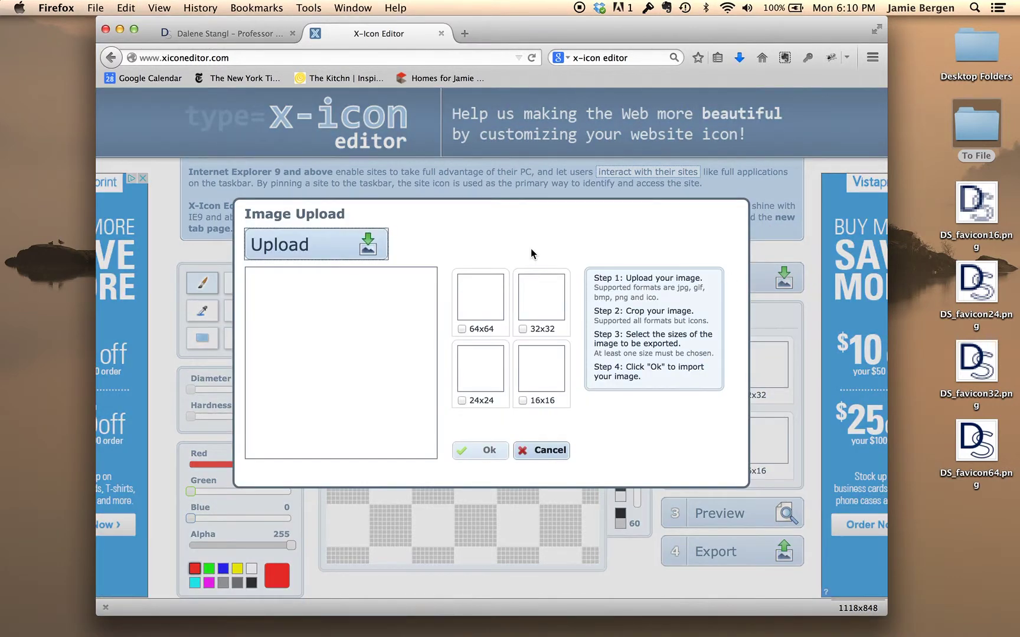
pyautogui.click(329, 252)
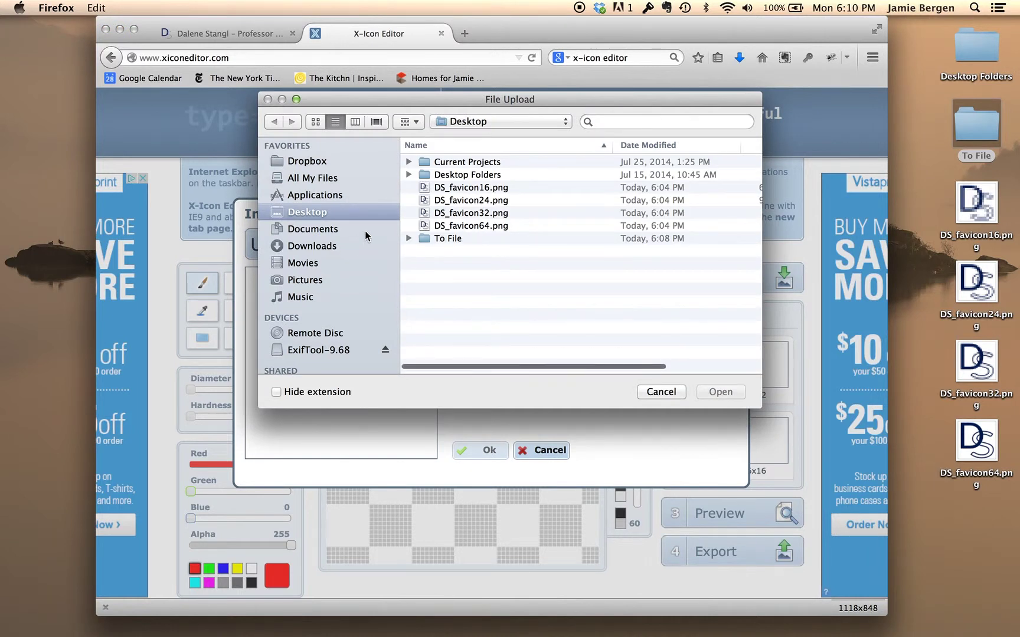
pyautogui.click(485, 189)
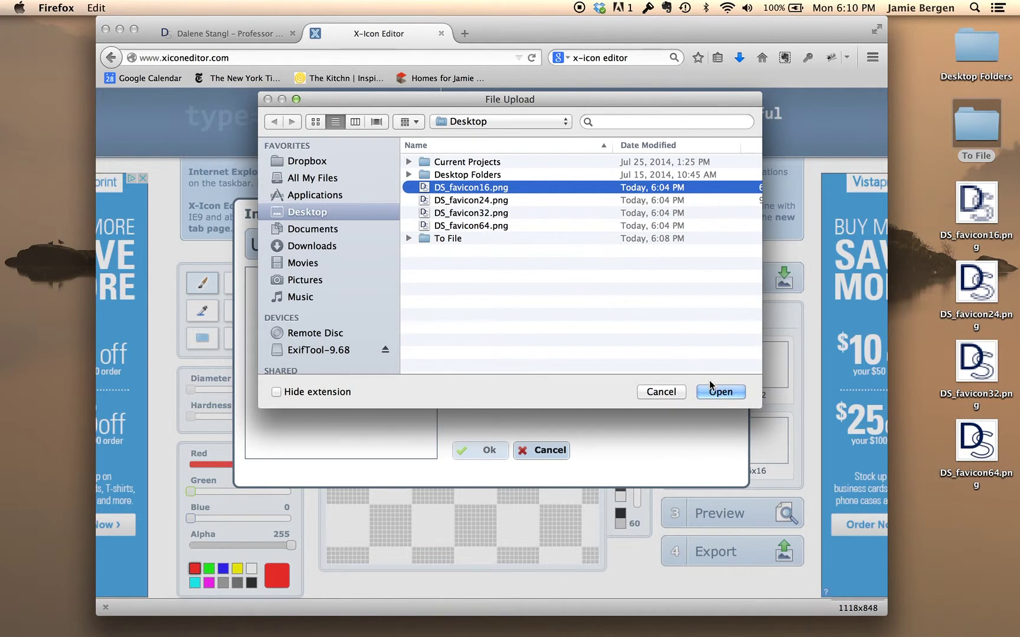
pyautogui.click(719, 394)
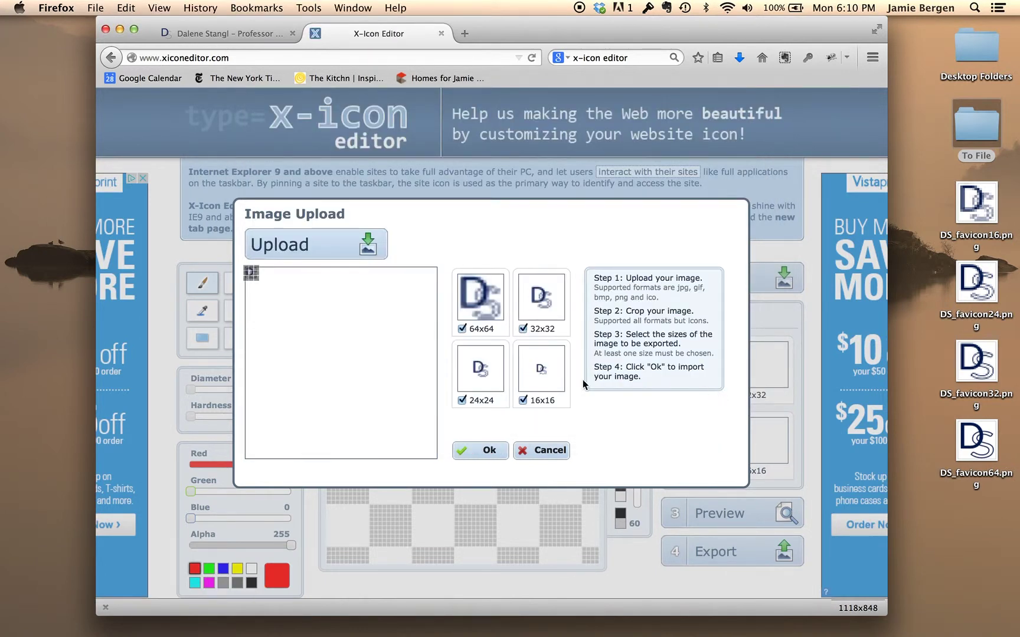
pyautogui.click(463, 329)
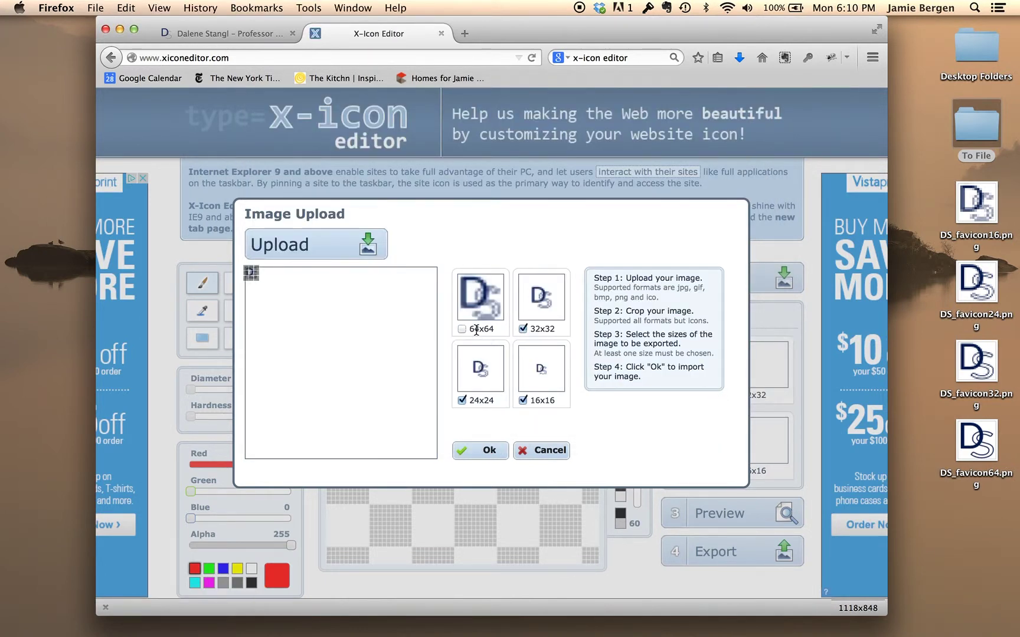
pyautogui.click(523, 329)
pyautogui.click(461, 401)
# Step: Confirm the 16x16 import, then import DS_favicon24.png as the 24x24 size only
pyautogui.click(485, 452)
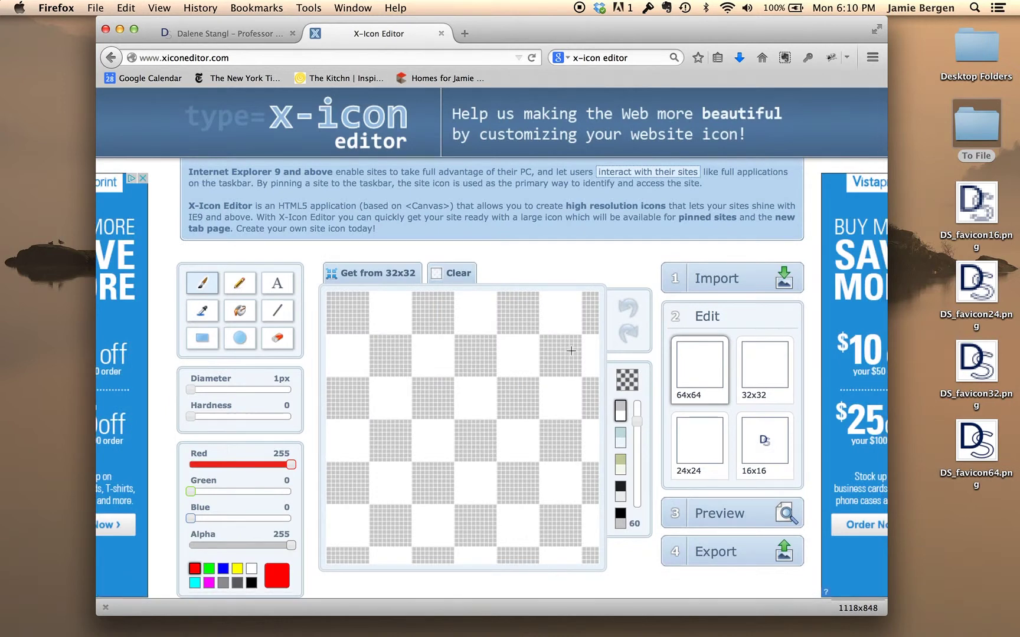
pyautogui.click(728, 289)
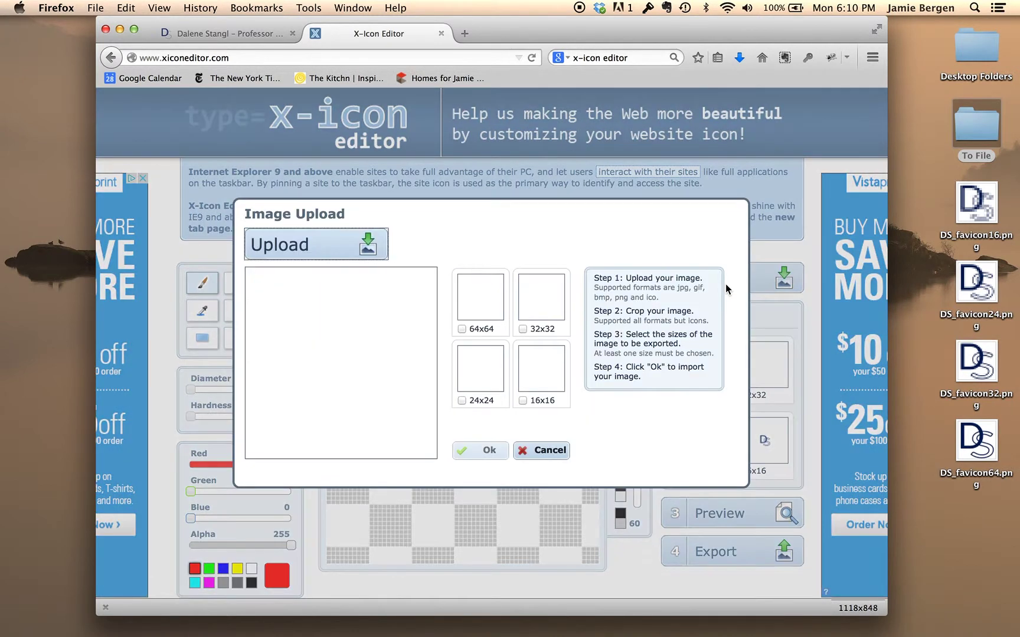
pyautogui.click(368, 245)
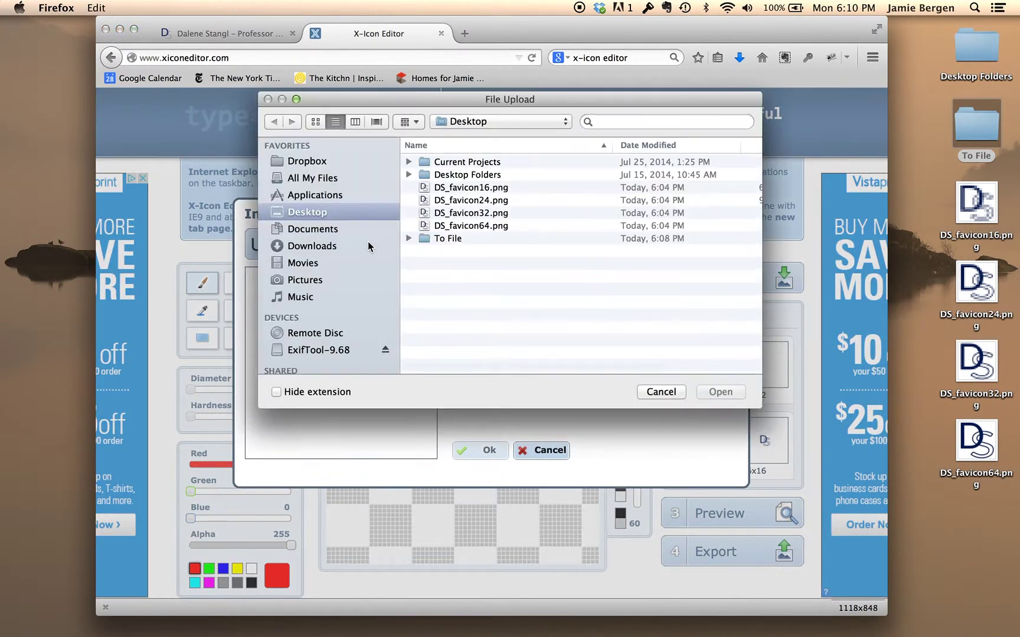
pyautogui.click(497, 202)
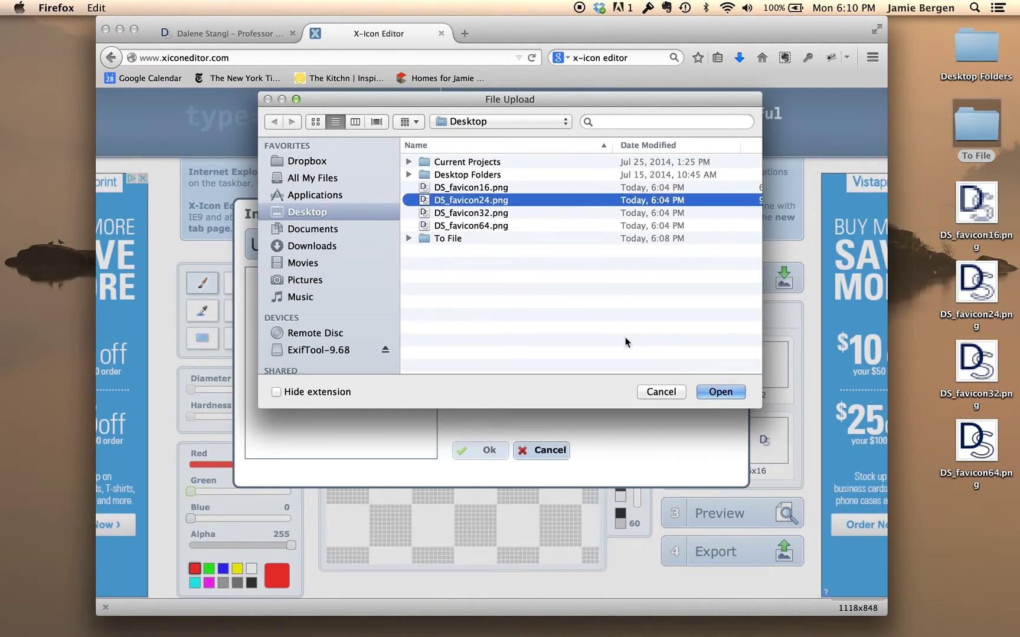
pyautogui.click(719, 392)
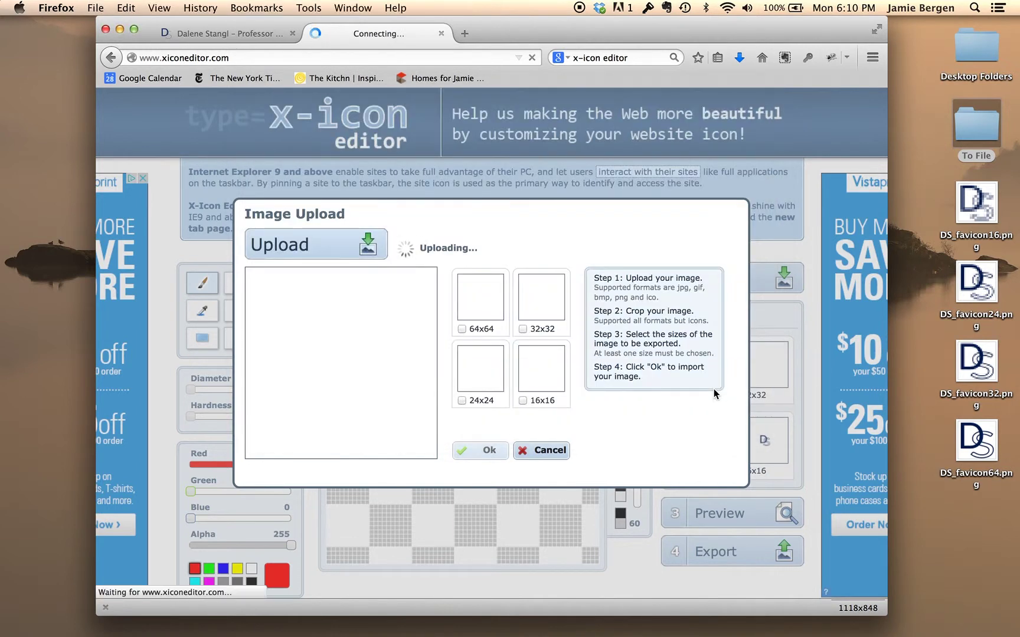
pyautogui.click(462, 329)
pyautogui.click(523, 329)
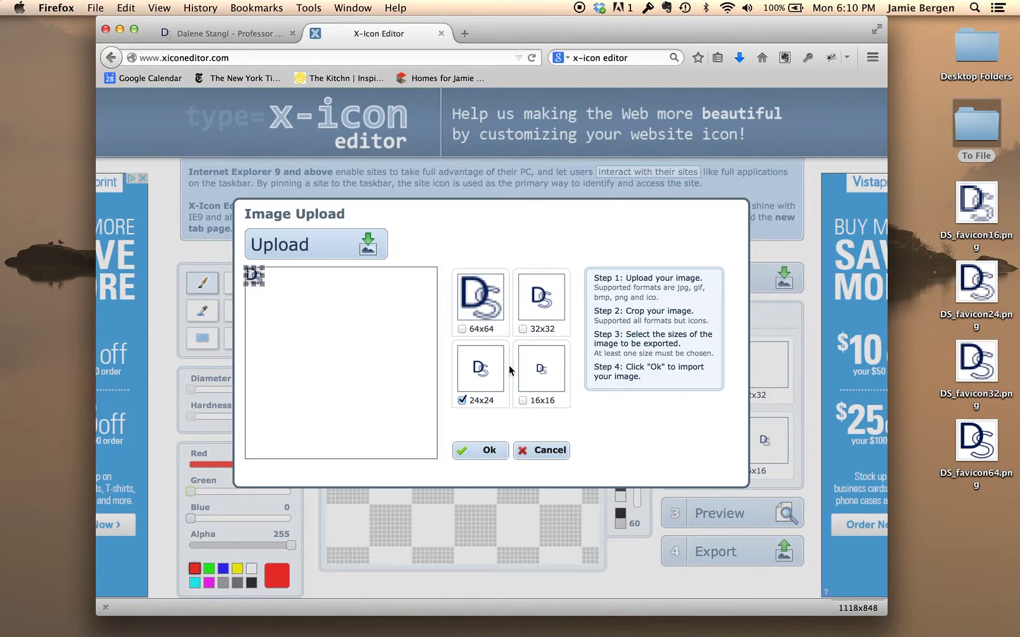
pyautogui.click(478, 452)
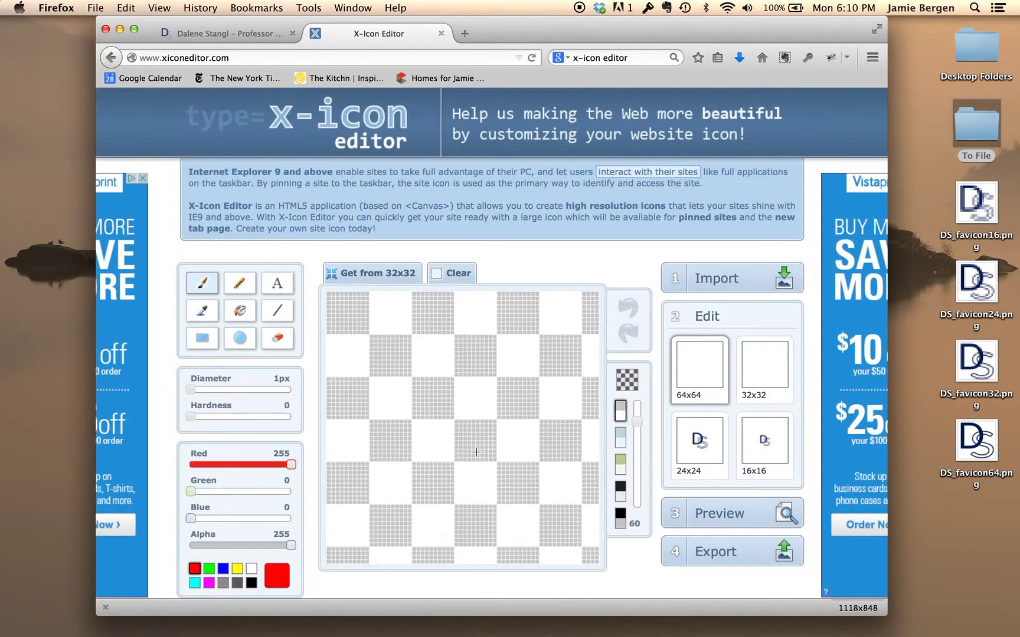
# Step: Import DS_favicon32.png as the 32x32 size only
pyautogui.click(706, 281)
pyautogui.click(294, 242)
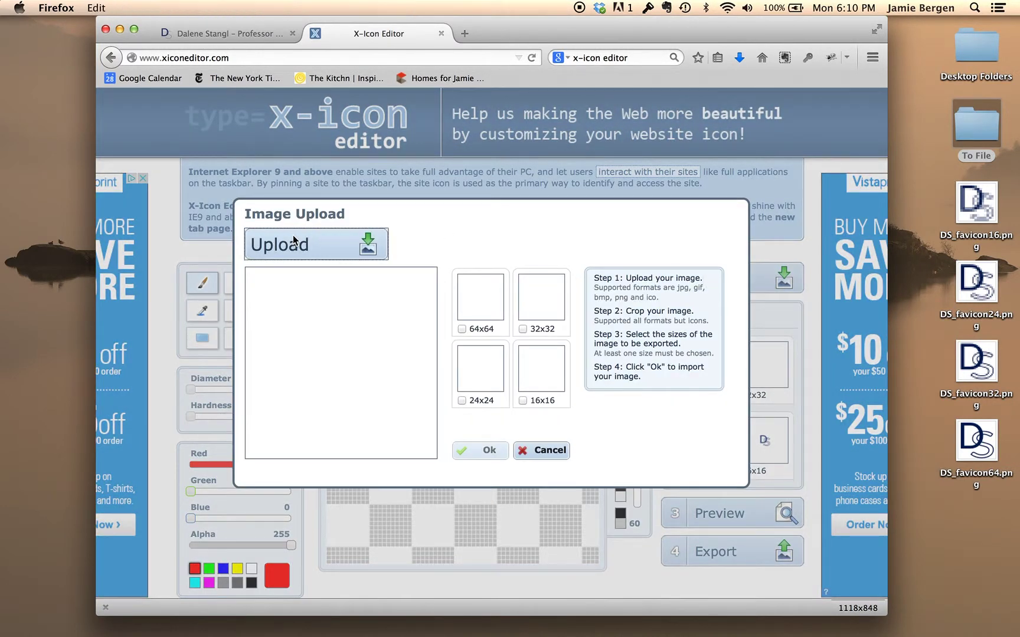
pyautogui.click(488, 216)
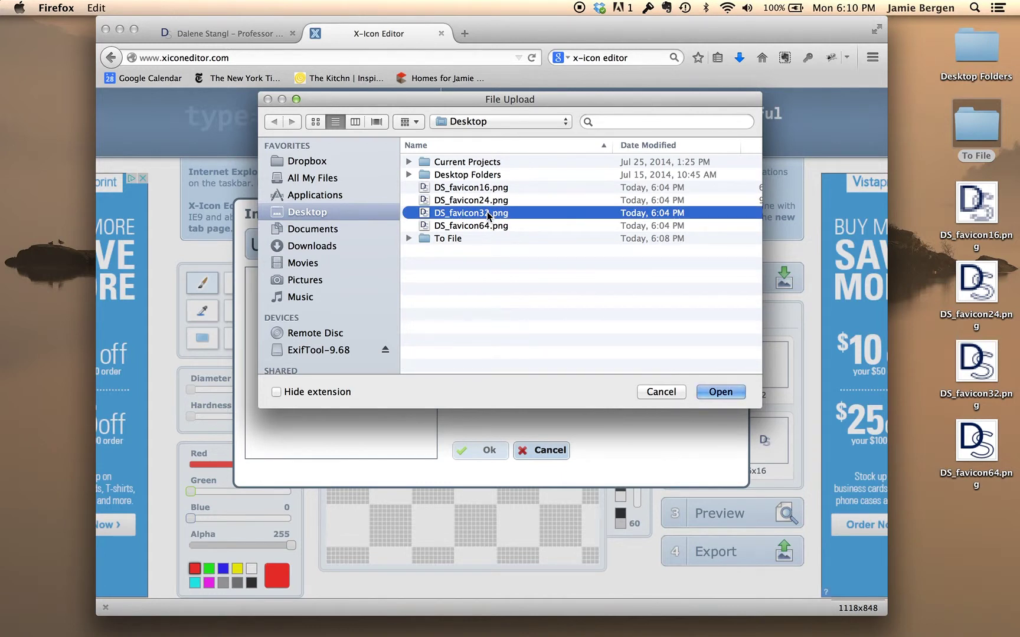
pyautogui.click(724, 393)
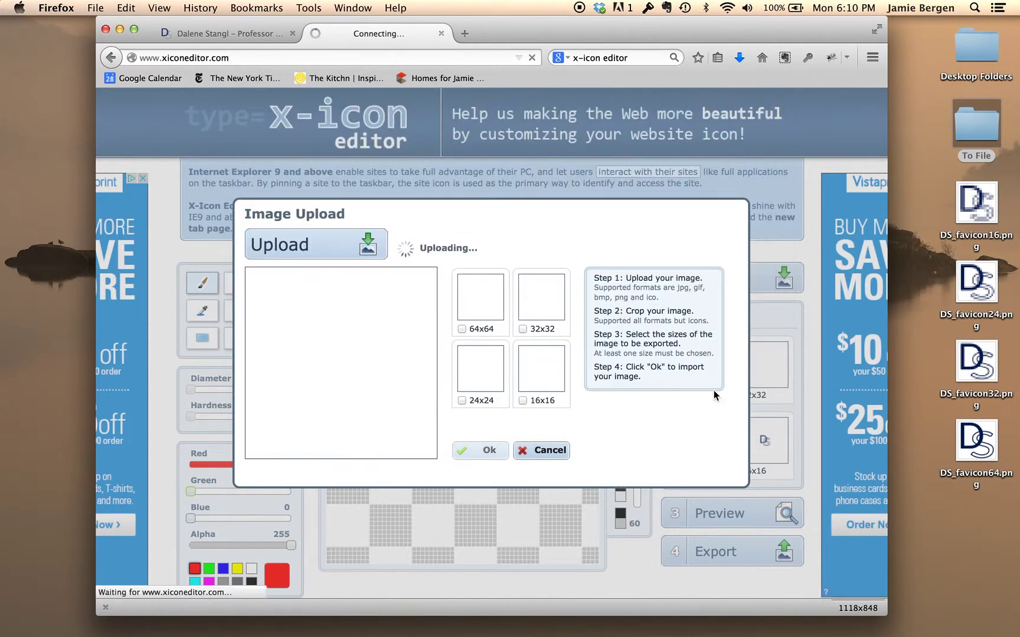
pyautogui.click(462, 329)
pyautogui.click(479, 450)
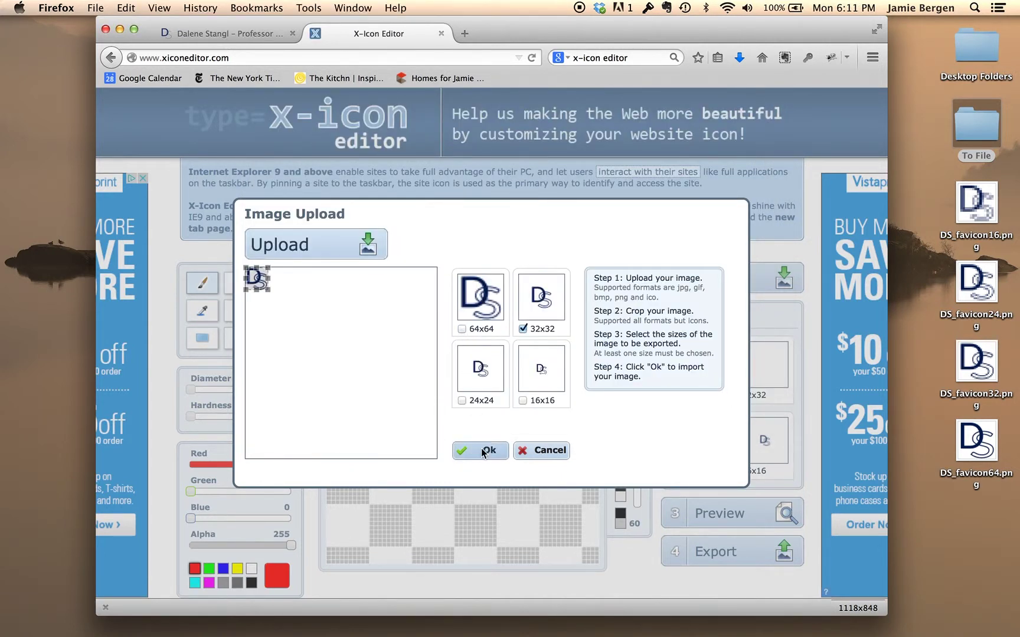
# Step: Import DS_favicon64.png as the 64x64 size
pyautogui.click(712, 278)
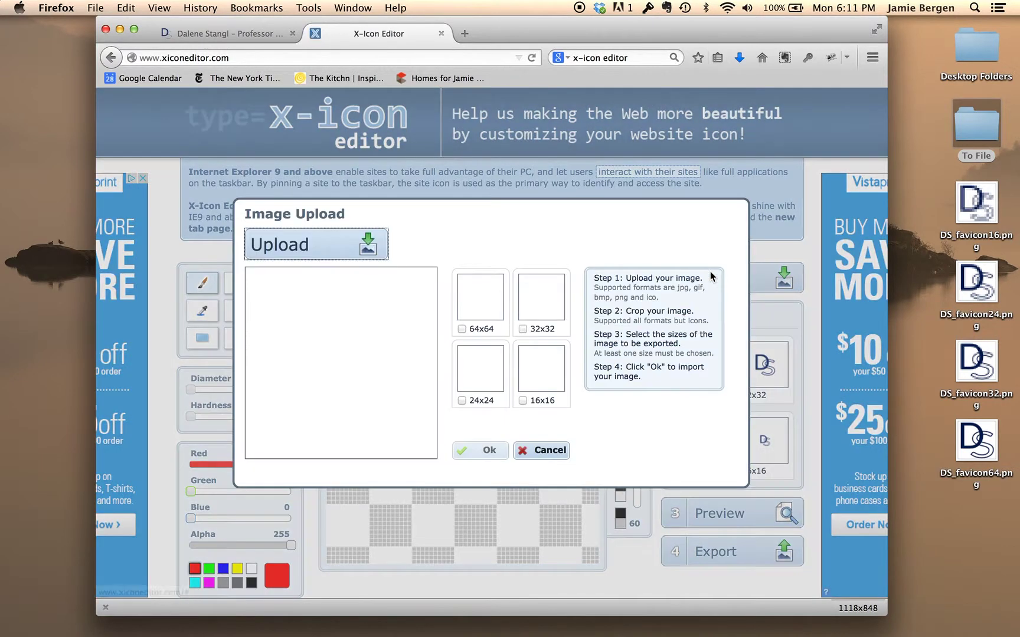
pyautogui.click(264, 244)
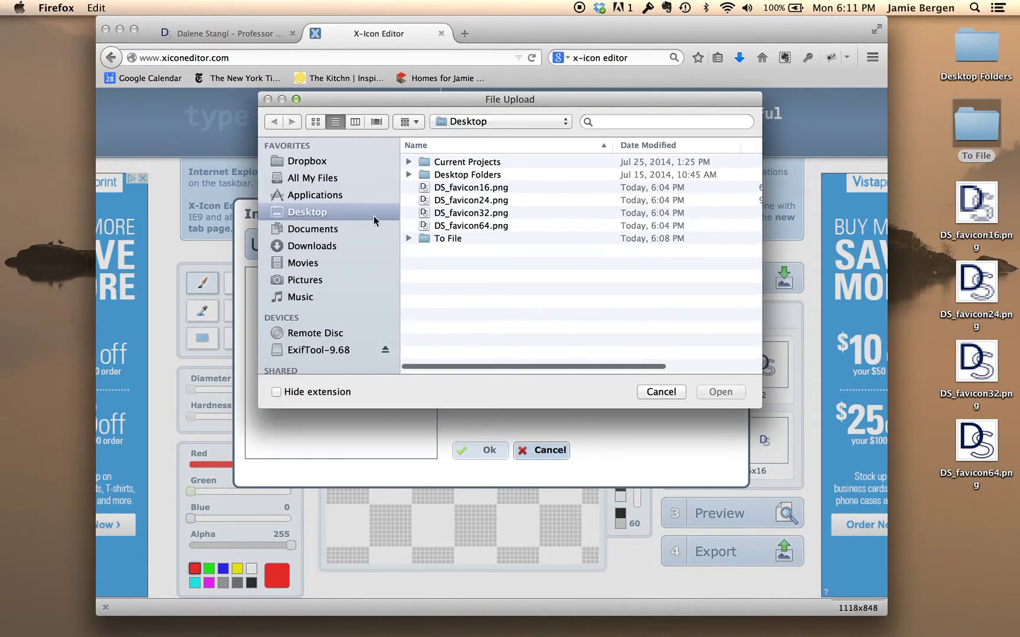
pyautogui.click(465, 225)
pyautogui.click(720, 392)
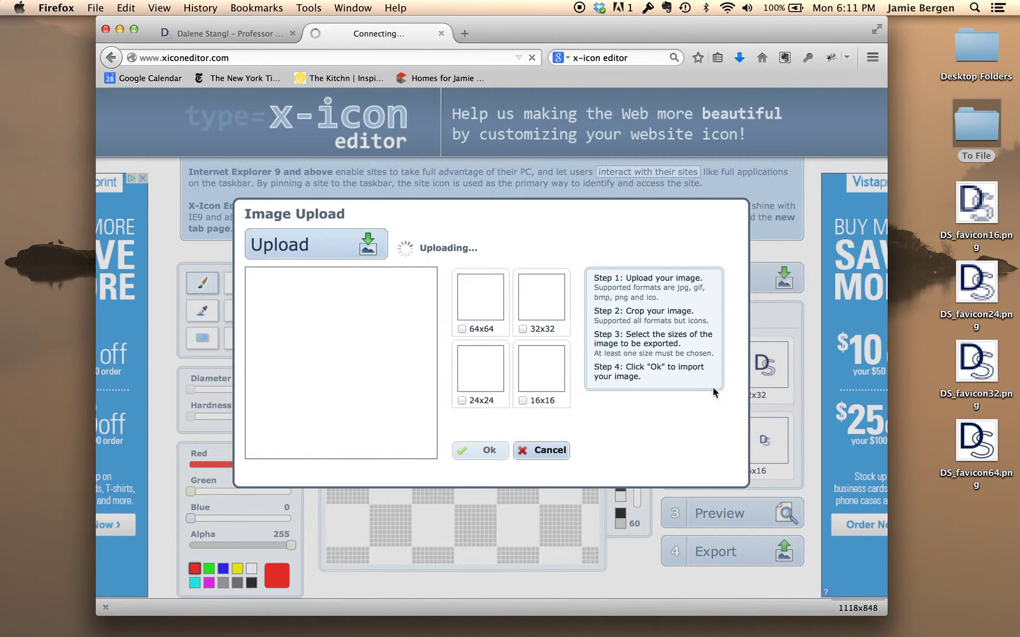
pyautogui.click(480, 451)
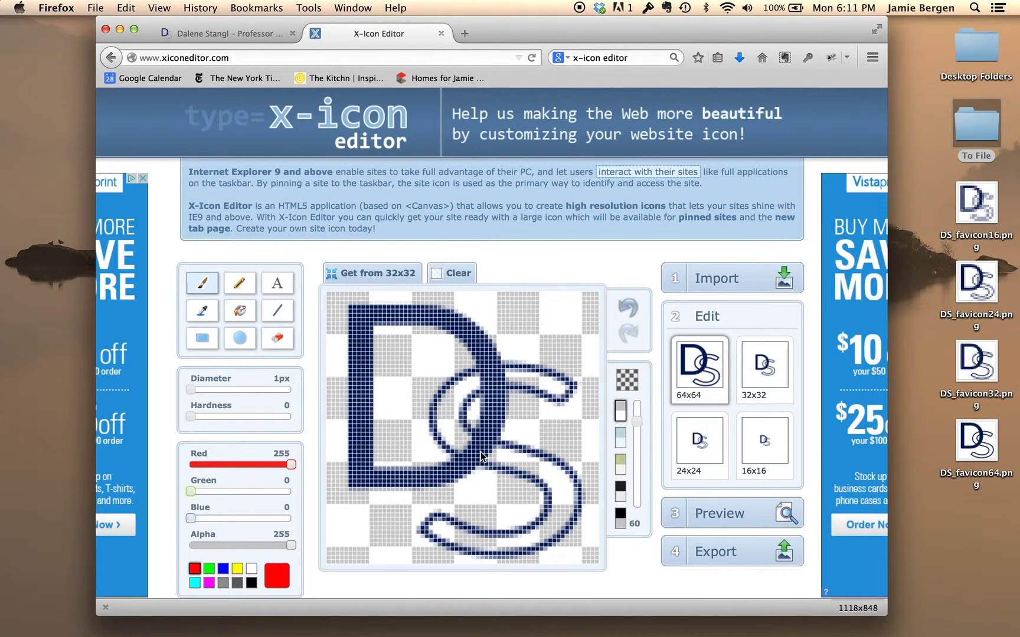
pyautogui.click(767, 377)
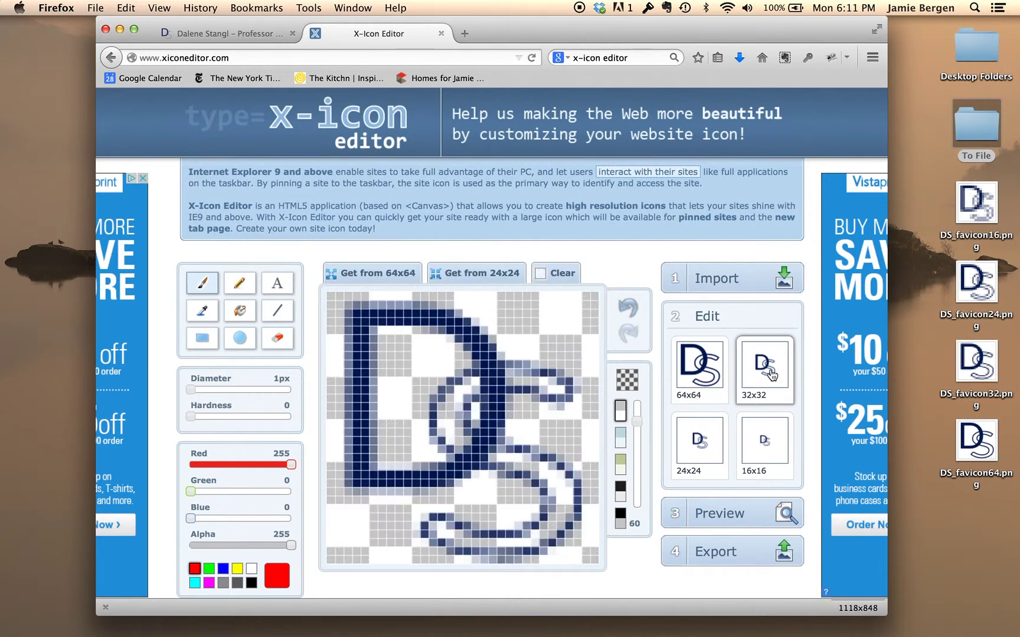
pyautogui.click(770, 444)
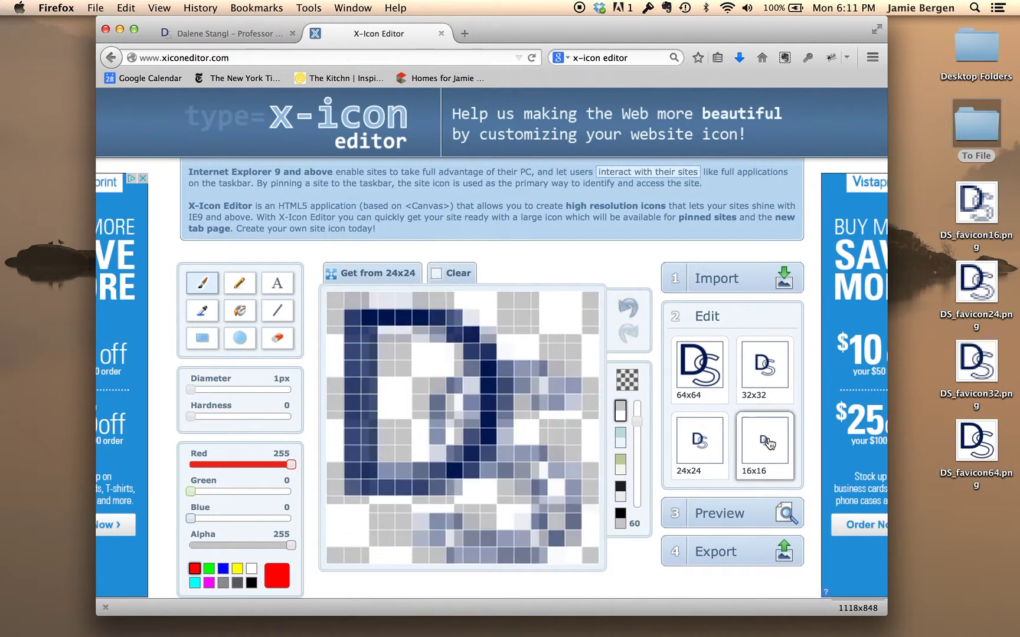
pyautogui.click(682, 451)
pyautogui.click(702, 370)
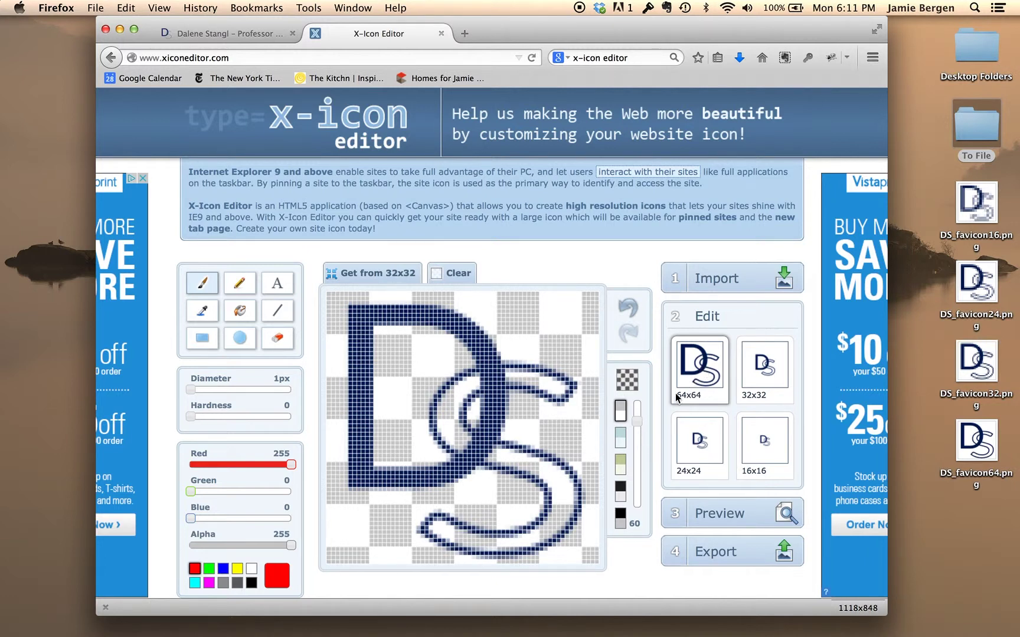
# Step: Save the exported icon as favicon.ico and reveal the Downloads folder in Finder
pyautogui.click(741, 560)
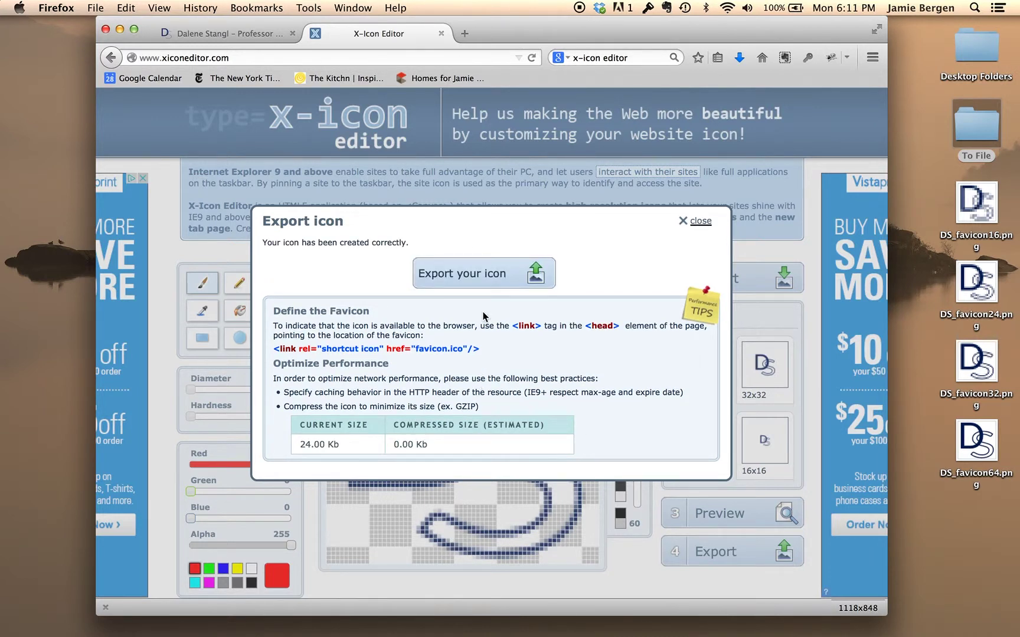
pyautogui.click(483, 278)
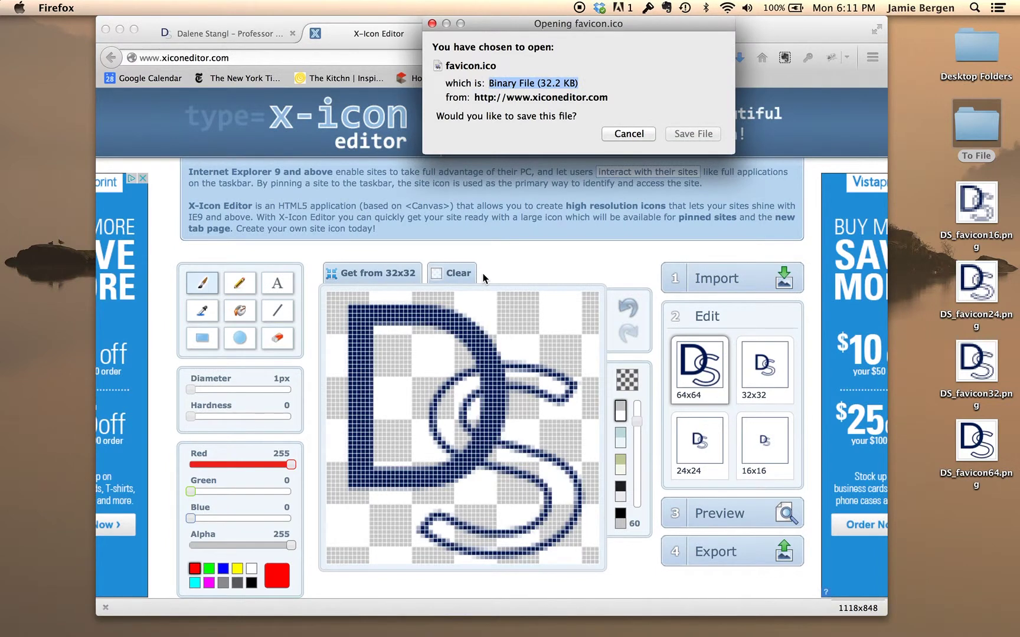
pyautogui.click(693, 135)
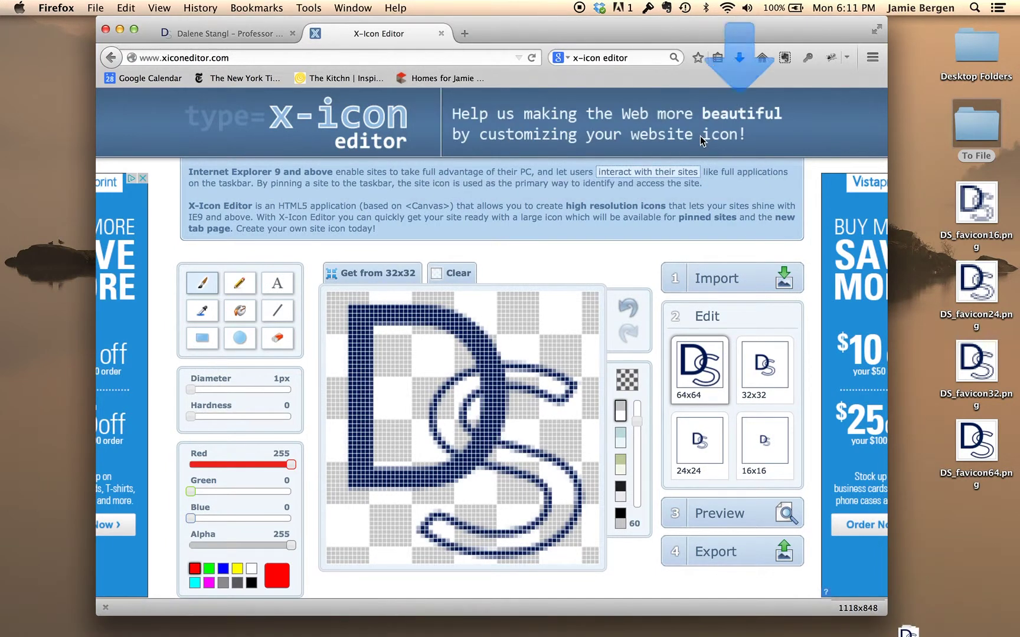
pyautogui.click(908, 618)
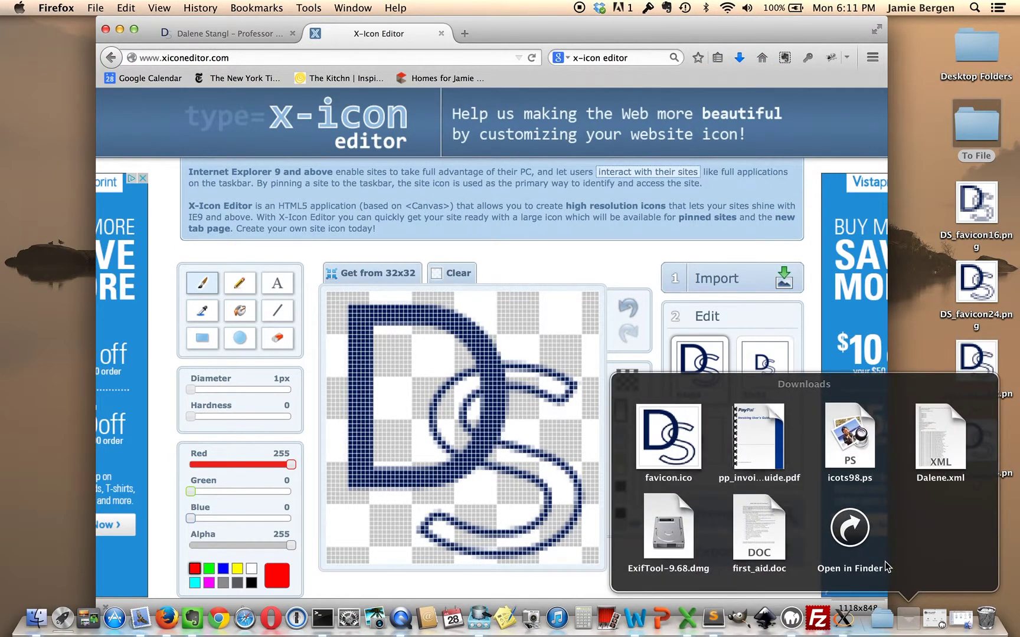
pyautogui.click(849, 529)
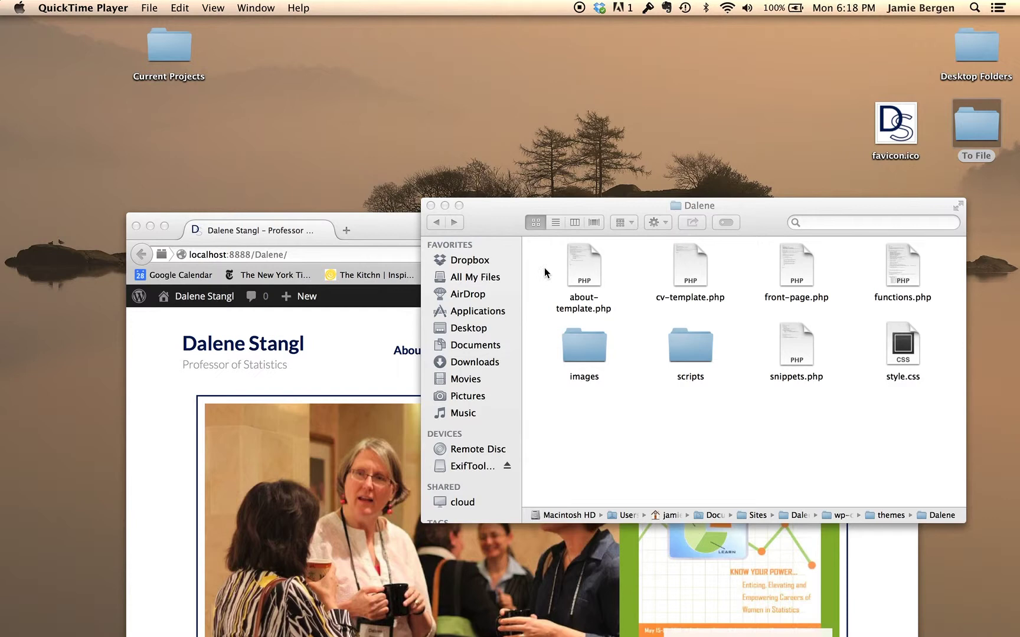
# Step: Move favicon.ico into the theme's images folder and reload the local WordPress site
pyautogui.doubleClick(574, 340)
pyautogui.moveTo(890, 131); pyautogui.dragTo(714, 290)
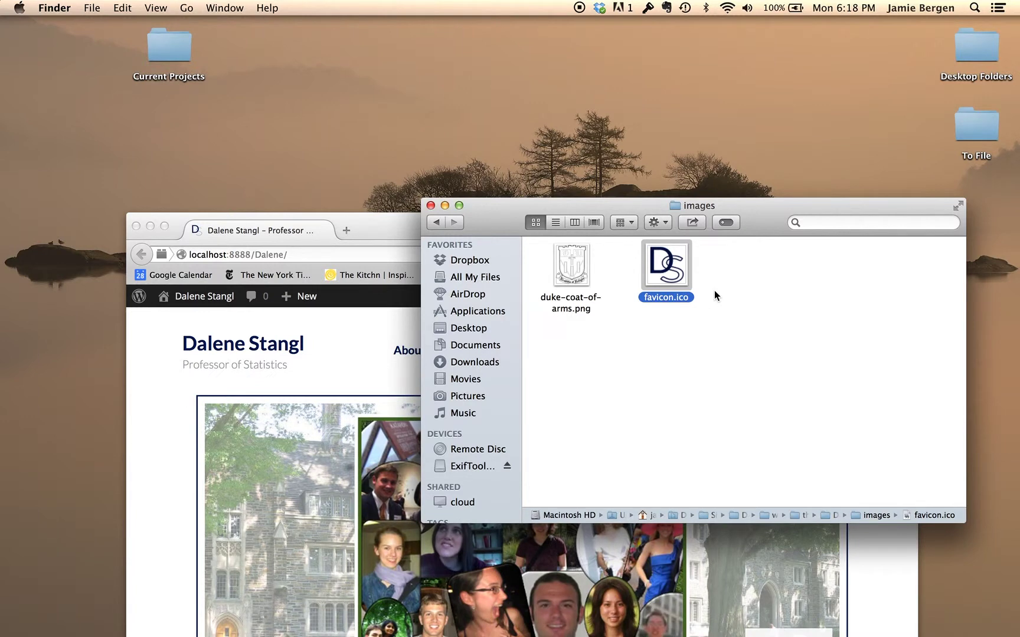
pyautogui.click(398, 238)
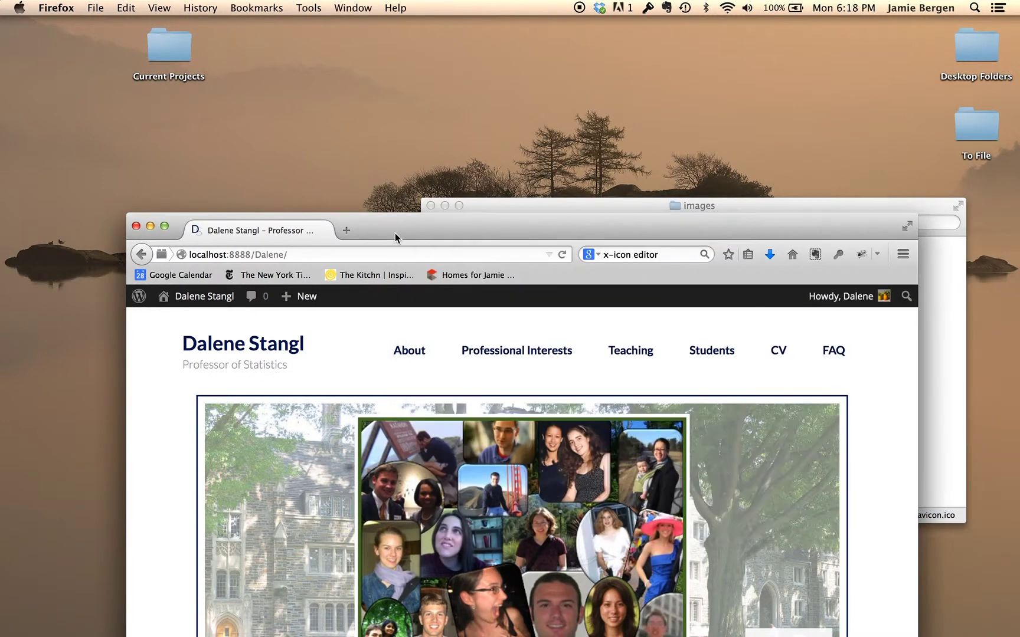
pyautogui.click(562, 259)
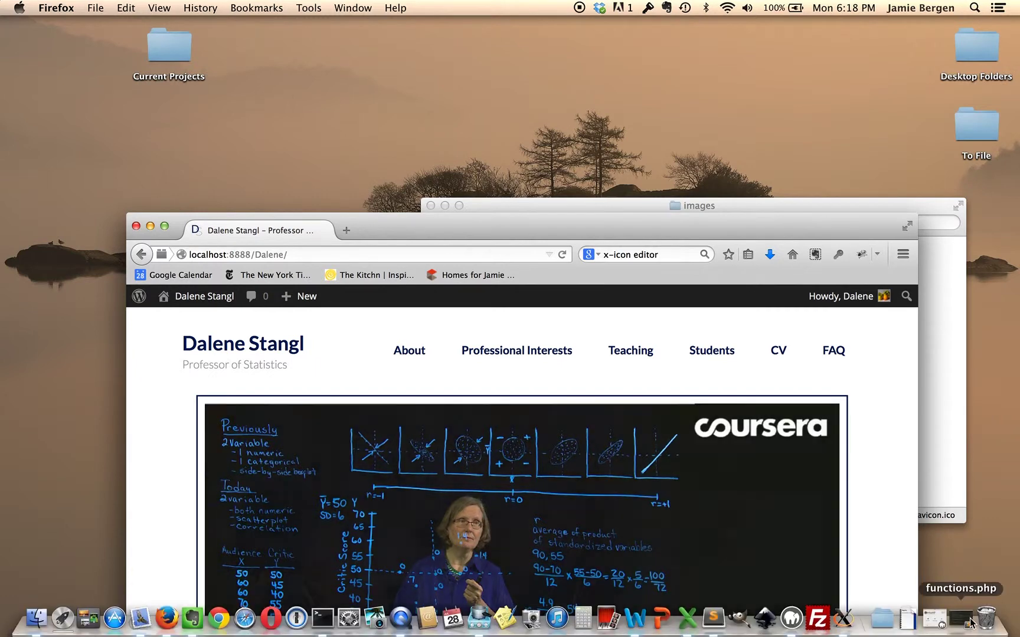
# Step: Edit line 53 of functions.php so the favicon URL ends in '/images/favicon.ico?v=2', and save it
pyautogui.click(968, 621)
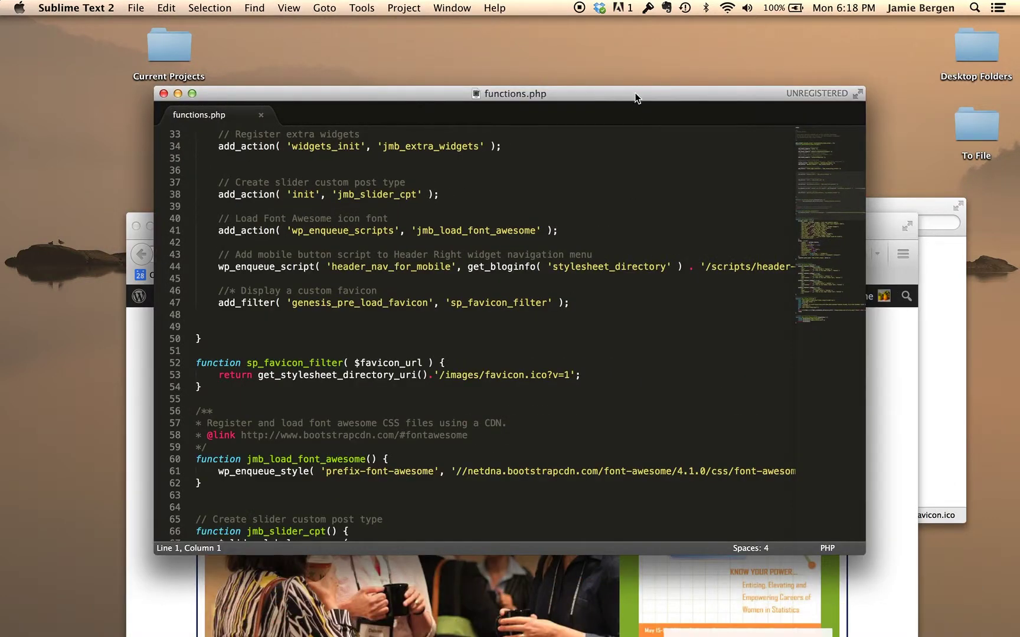
pyautogui.moveTo(635, 89); pyautogui.dragTo(690, 79)
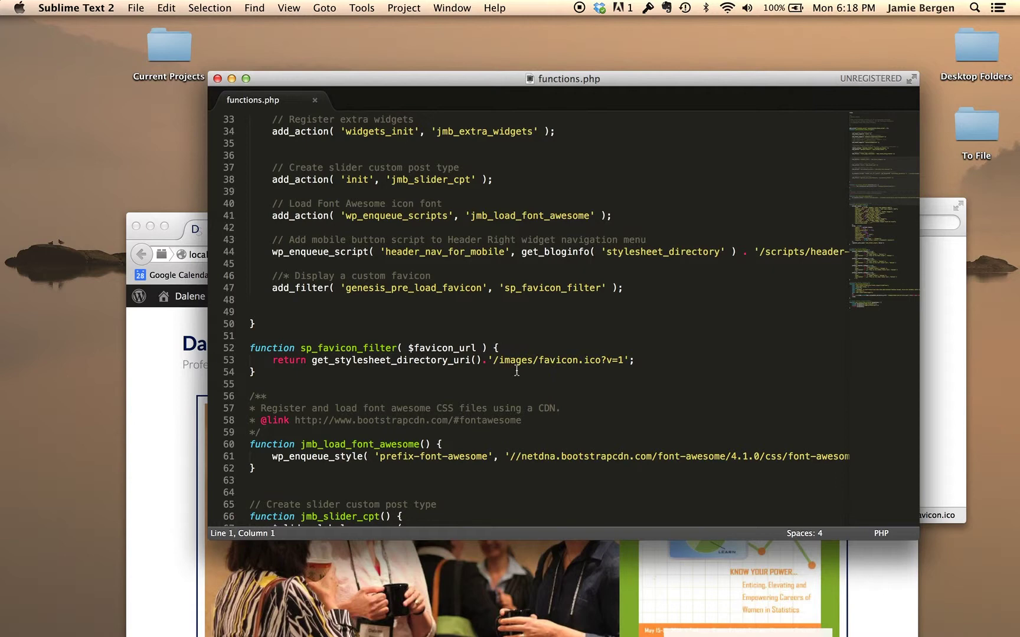
pyautogui.click(623, 361)
pyautogui.press('BackSpace')
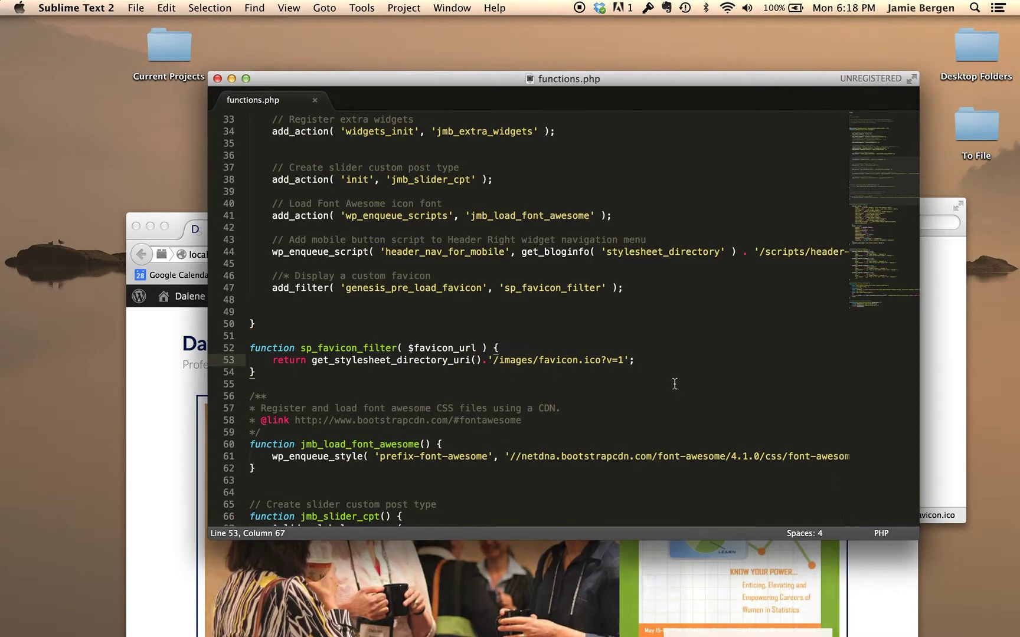
pyautogui.write('2')
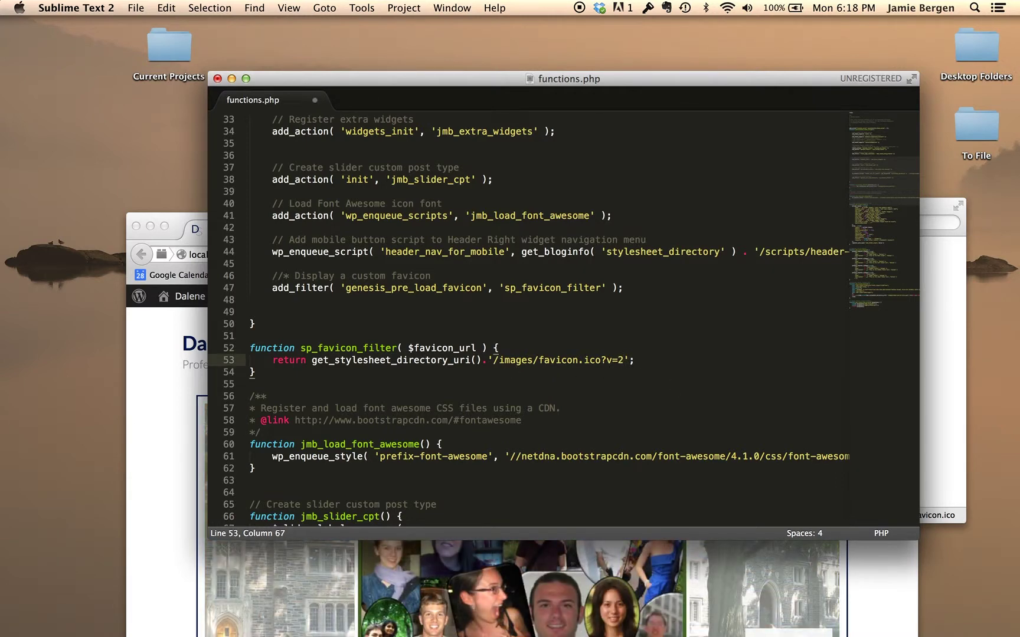
pyautogui.press('super+s')
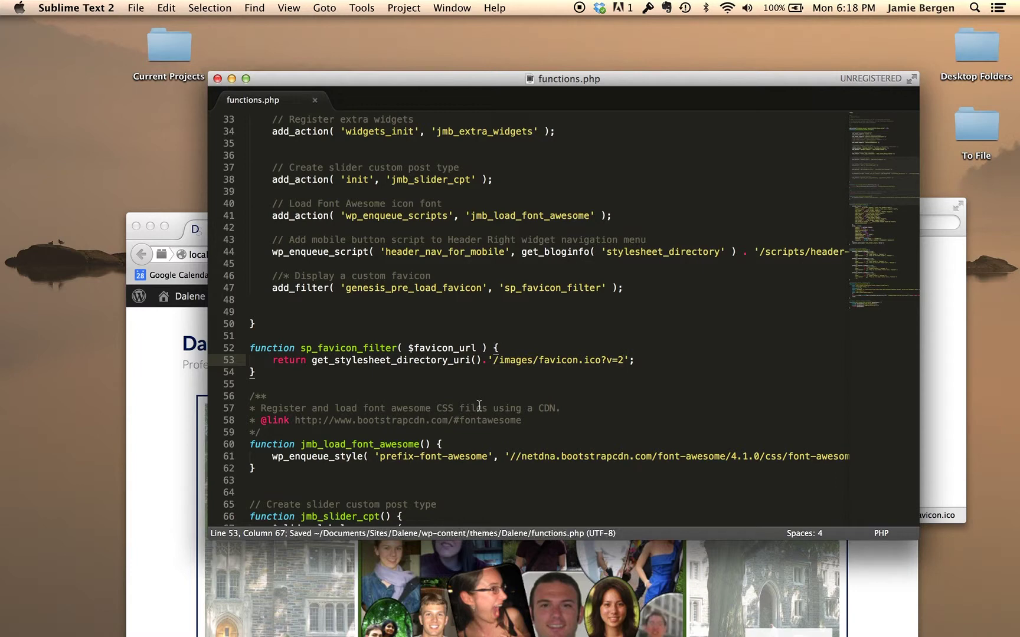
pyautogui.click(166, 453)
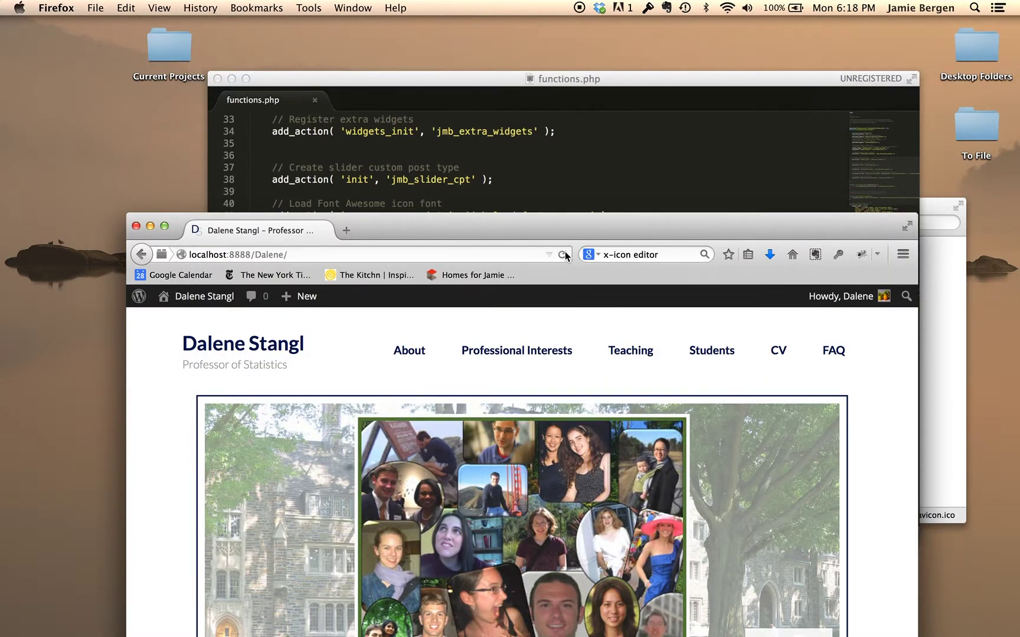
# Step: Reload the local WordPress site in Firefox and move its window to the top of the screen
pyautogui.click(563, 255)
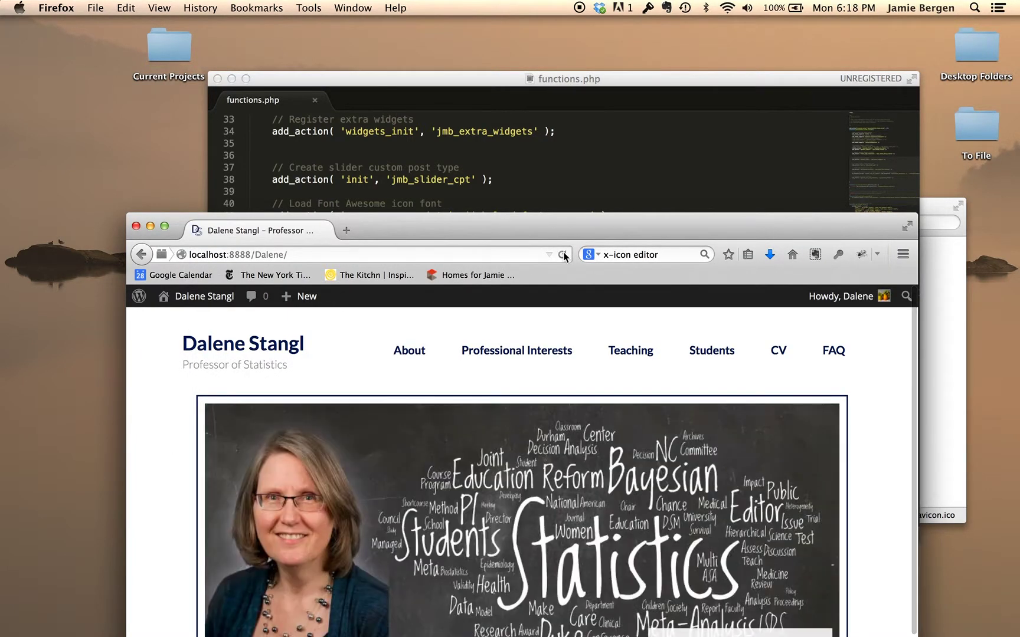
pyautogui.moveTo(581, 220); pyautogui.dragTo(581, 47)
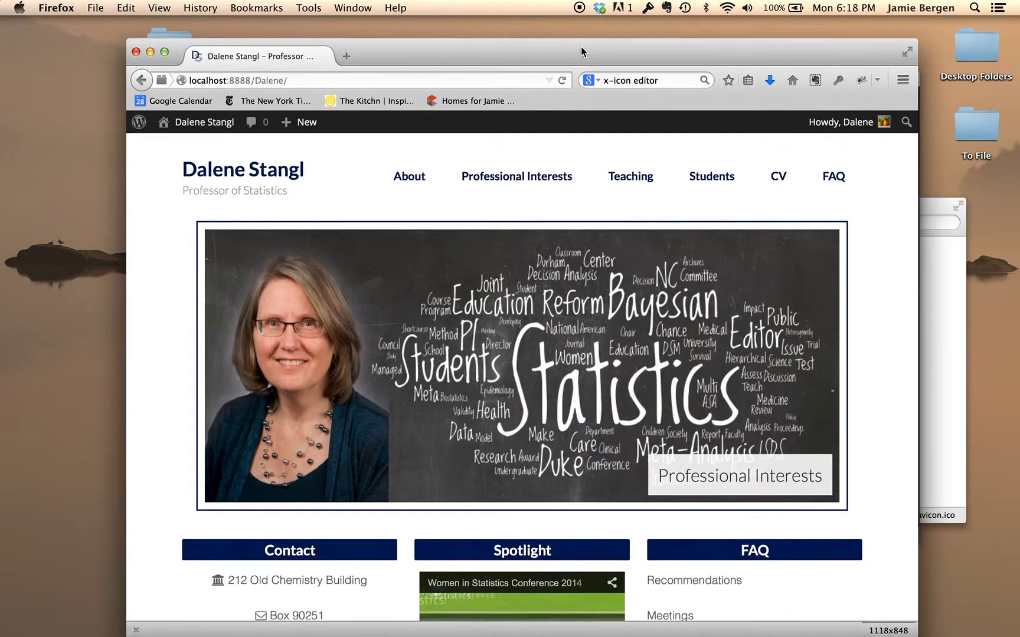